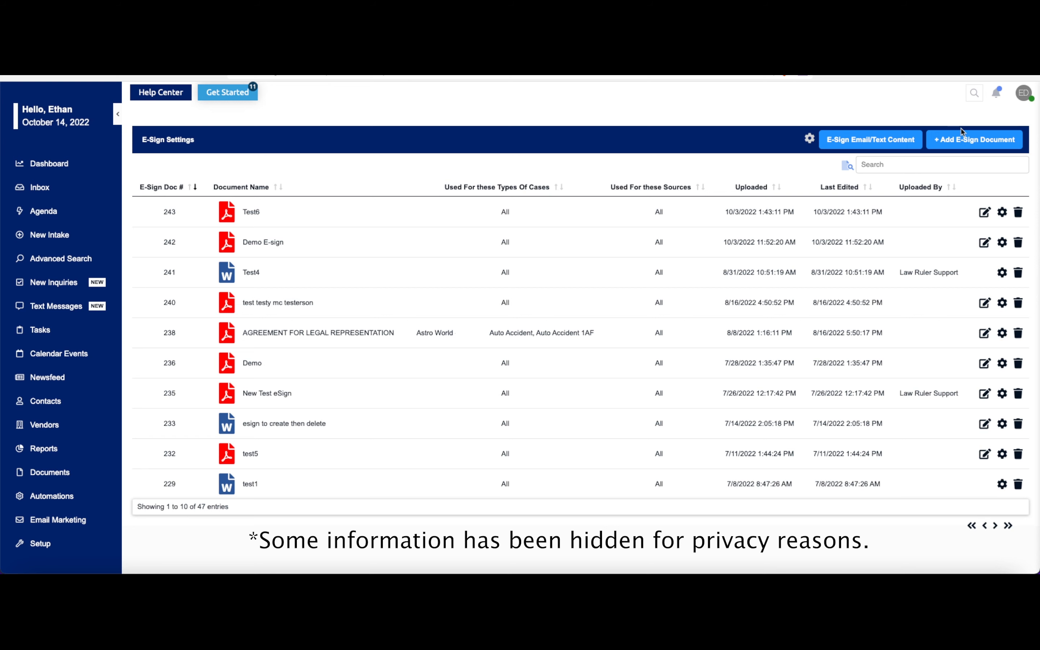
- Create a new e-sign template named "A very important document" and attach Test Document.pdf from the Important Documents folder
{"action": "left_click", "coordinate": [961, 140]}
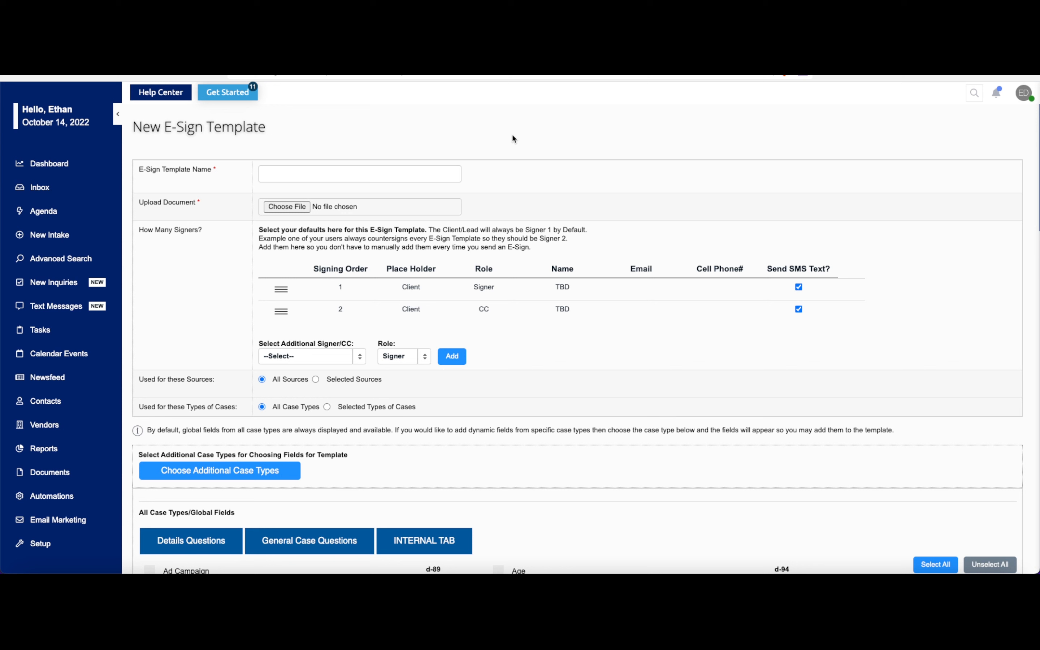
{"action": "left_click", "coordinate": [329, 171]}
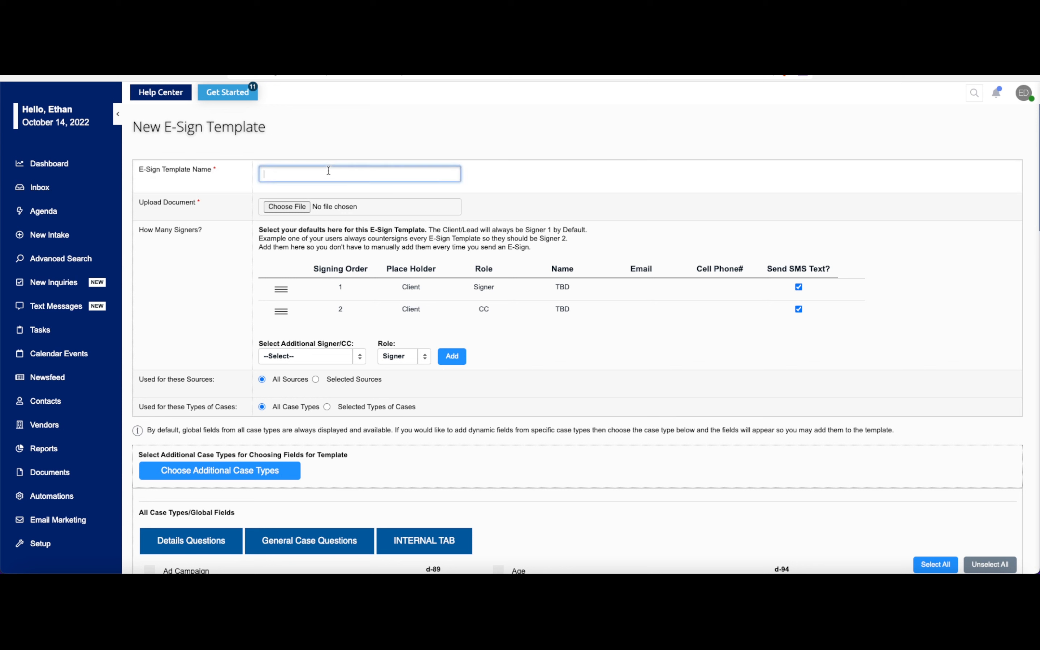
{"action": "type", "text": "A very important document"}
{"action": "left_click", "coordinate": [298, 207]}
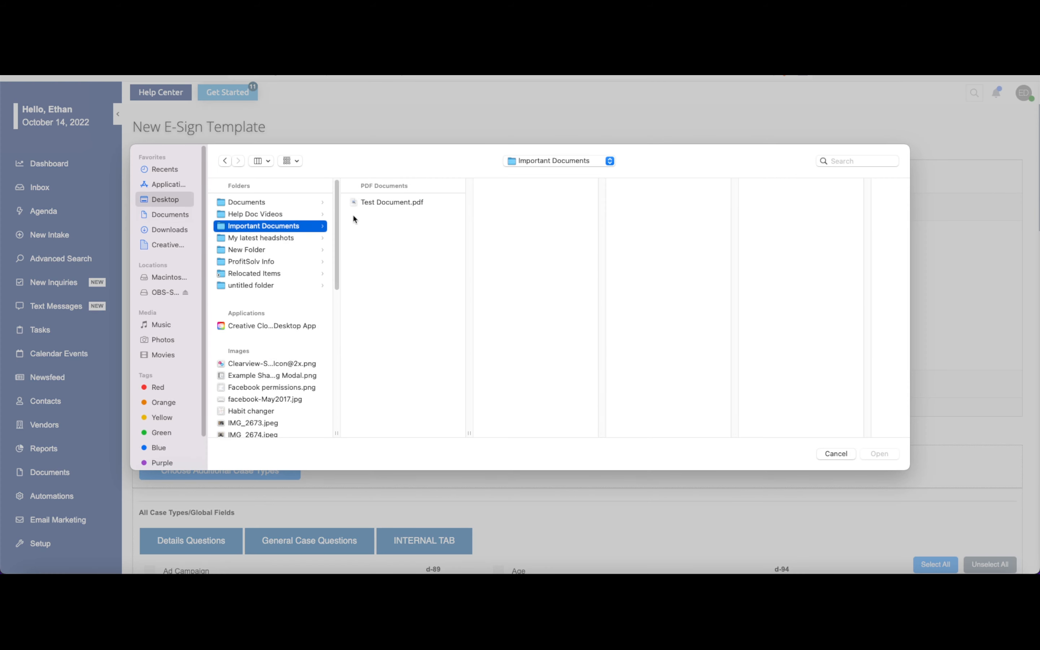
{"action": "left_click", "coordinate": [393, 202]}
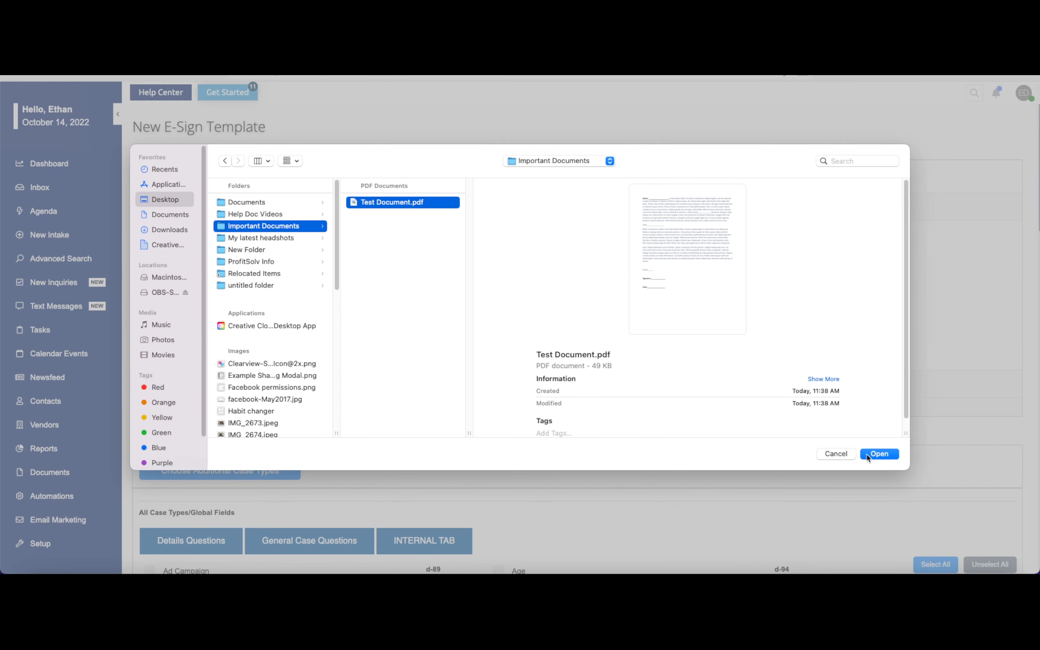
{"action": "left_click", "coordinate": [877, 454]}
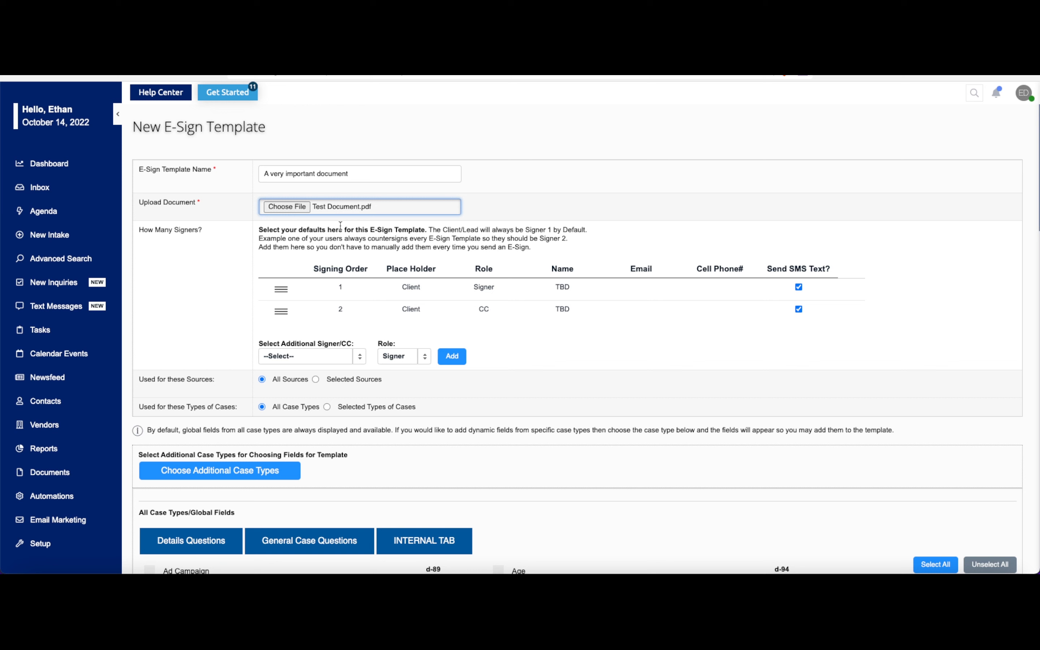
- Review the choices for an additional signer or CC and the roles that can be assigned
{"action": "left_click", "coordinate": [360, 357]}
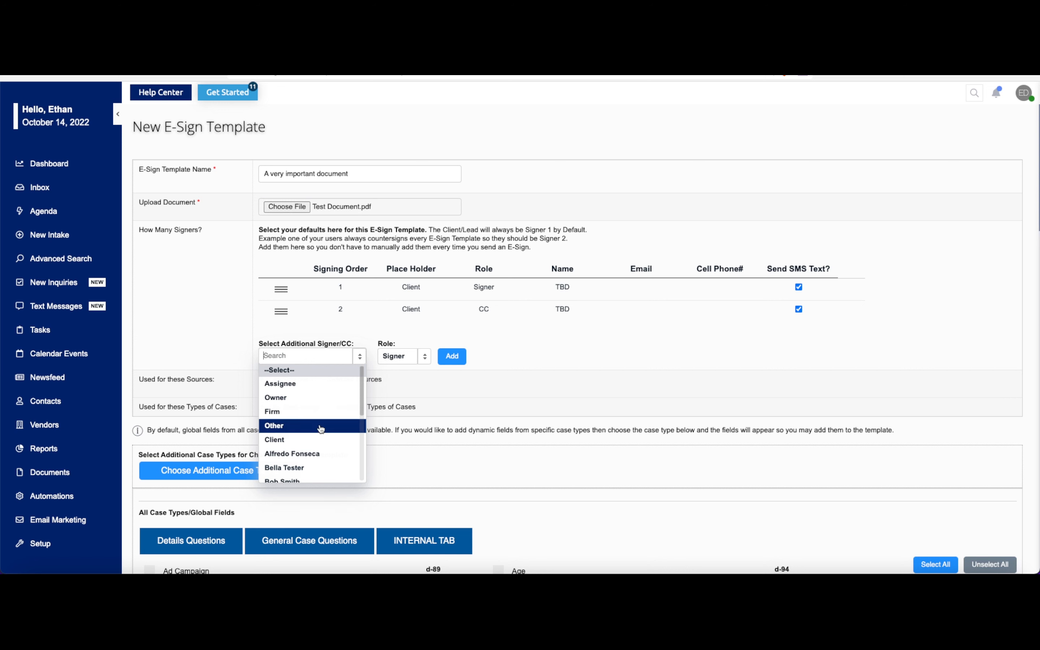
{"action": "left_click", "coordinate": [421, 357]}
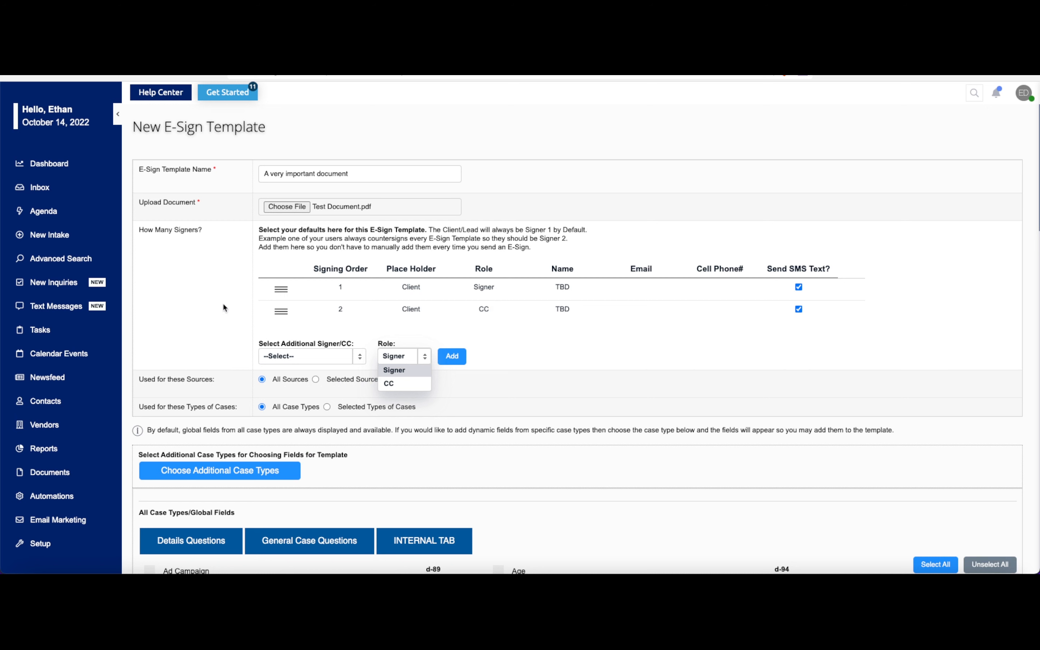
{"action": "left_click", "coordinate": [179, 325]}
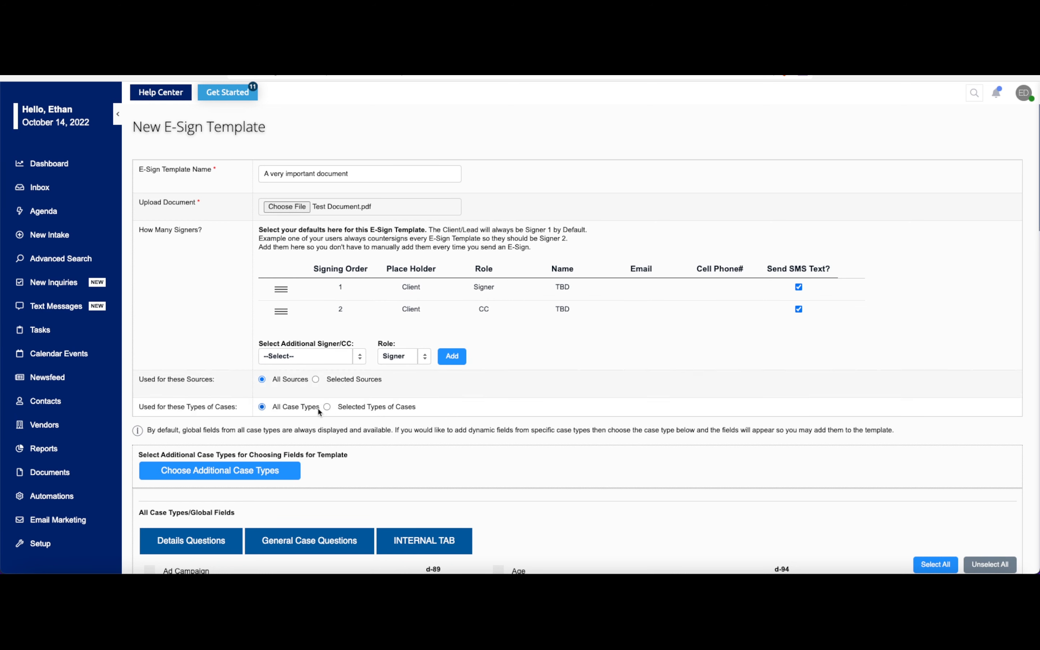
- Inspect the selectable case types and sources, then restore All Sources and All Case Types
{"action": "left_click", "coordinate": [328, 406]}
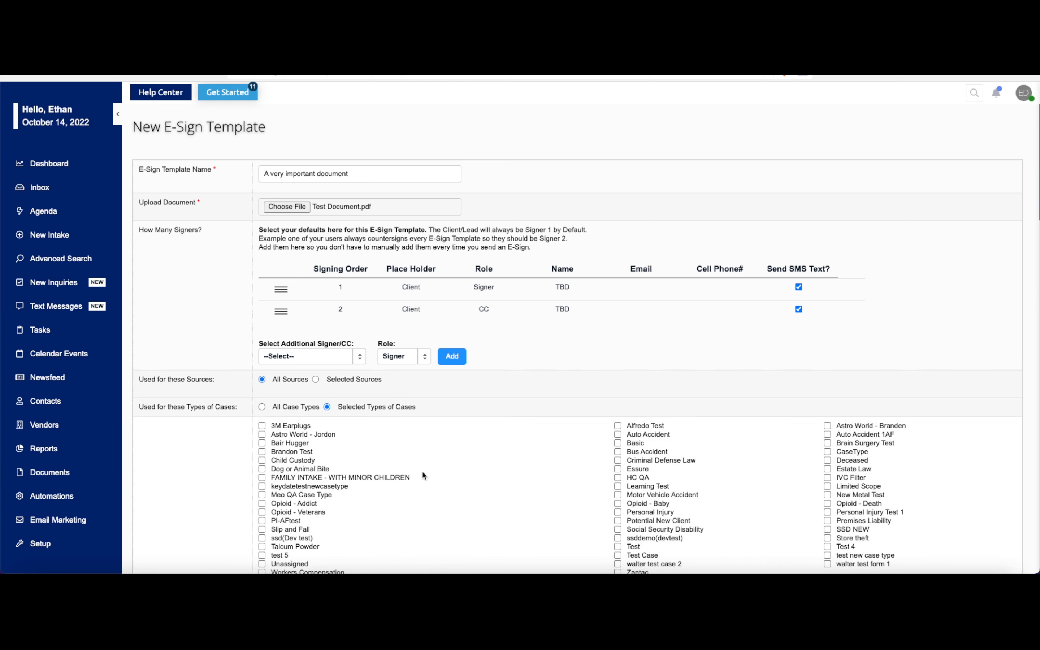
{"action": "scroll", "coordinate": [422, 471], "scroll_direction": "down", "scroll_amount": 2}
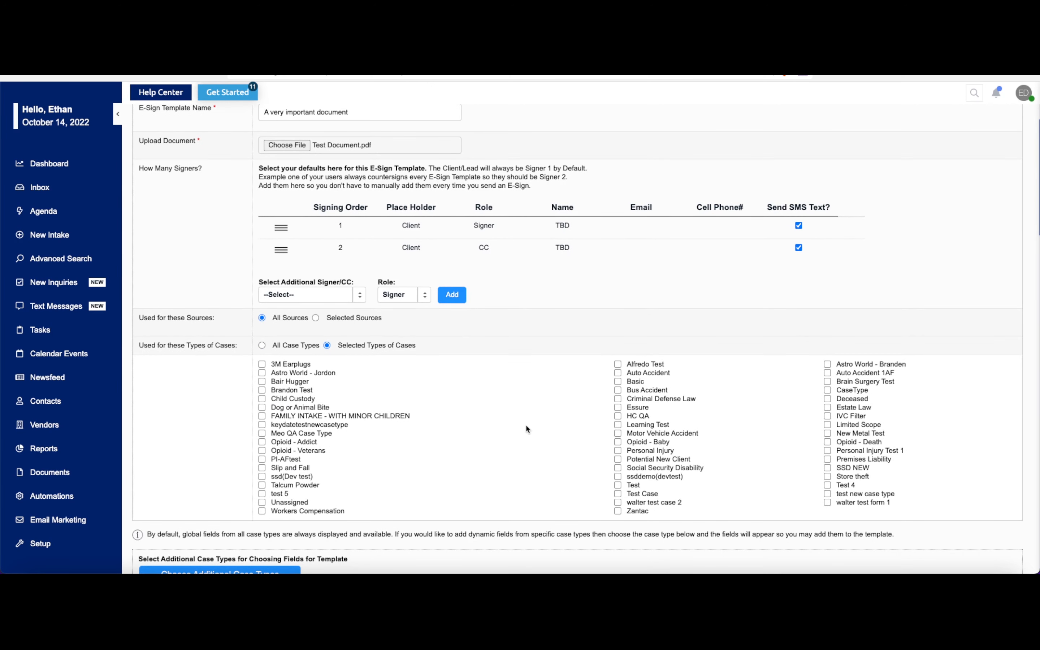
{"action": "left_click", "coordinate": [316, 318]}
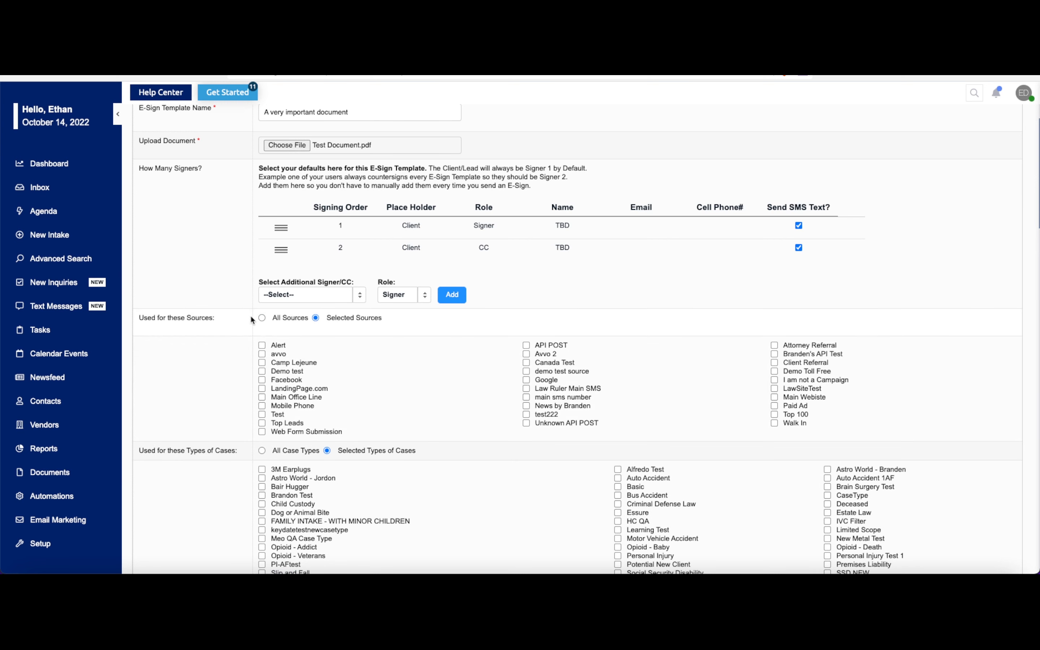
{"action": "left_click", "coordinate": [261, 317]}
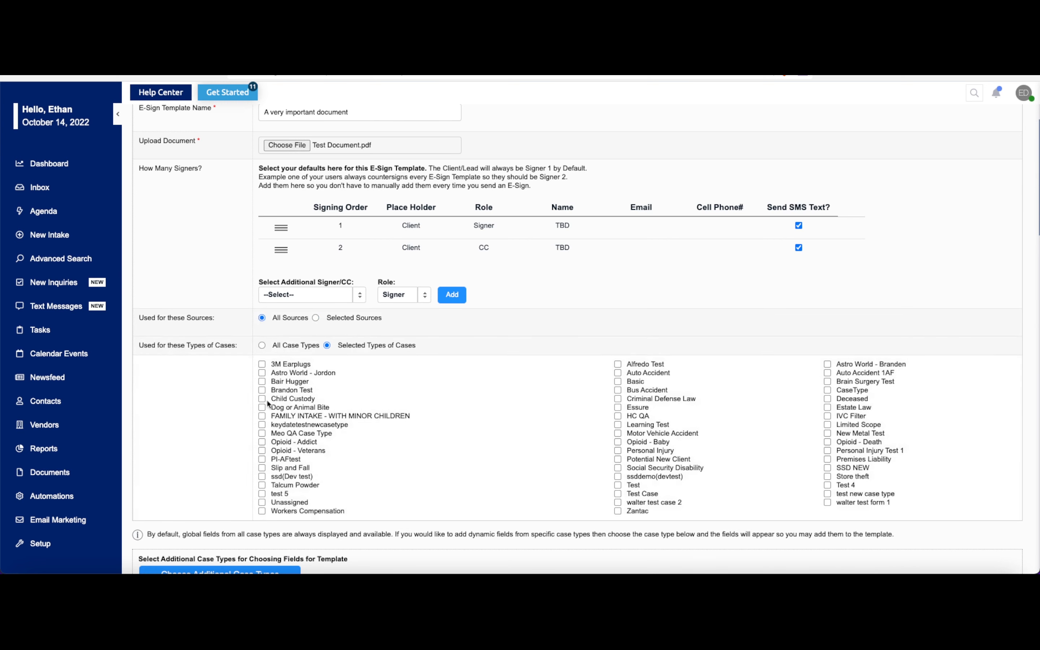
{"action": "left_click", "coordinate": [262, 344]}
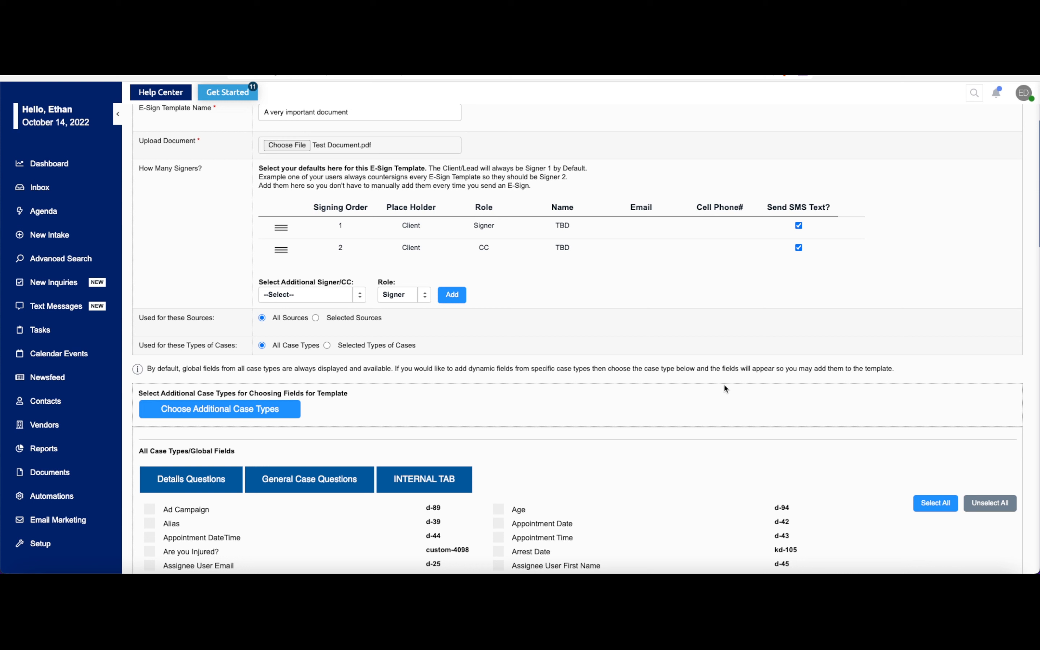
- Examine the additional case types and the global merge fields available for the template
{"action": "scroll", "coordinate": [516, 383], "scroll_direction": "down", "scroll_amount": 3}
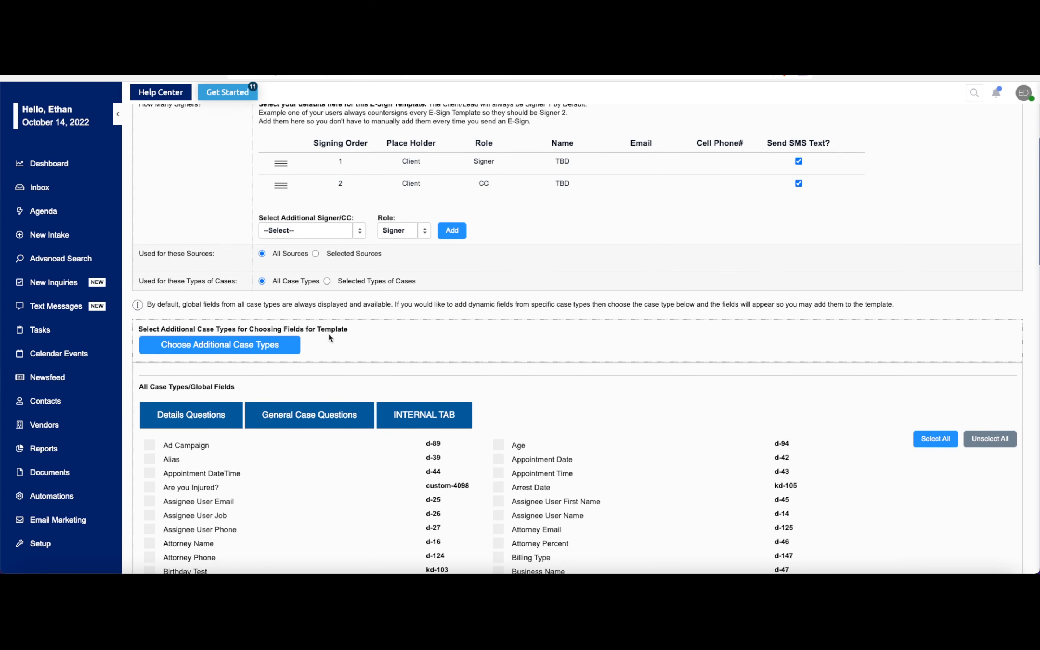
{"action": "left_click", "coordinate": [246, 346]}
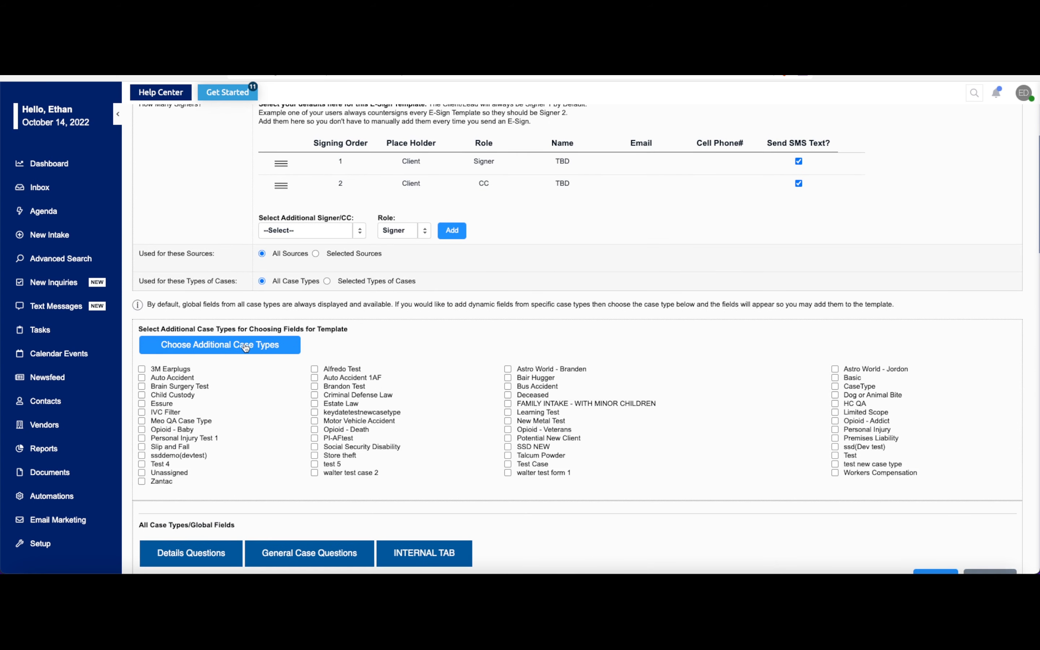
{"action": "scroll", "coordinate": [438, 412], "scroll_direction": "down", "scroll_amount": 2}
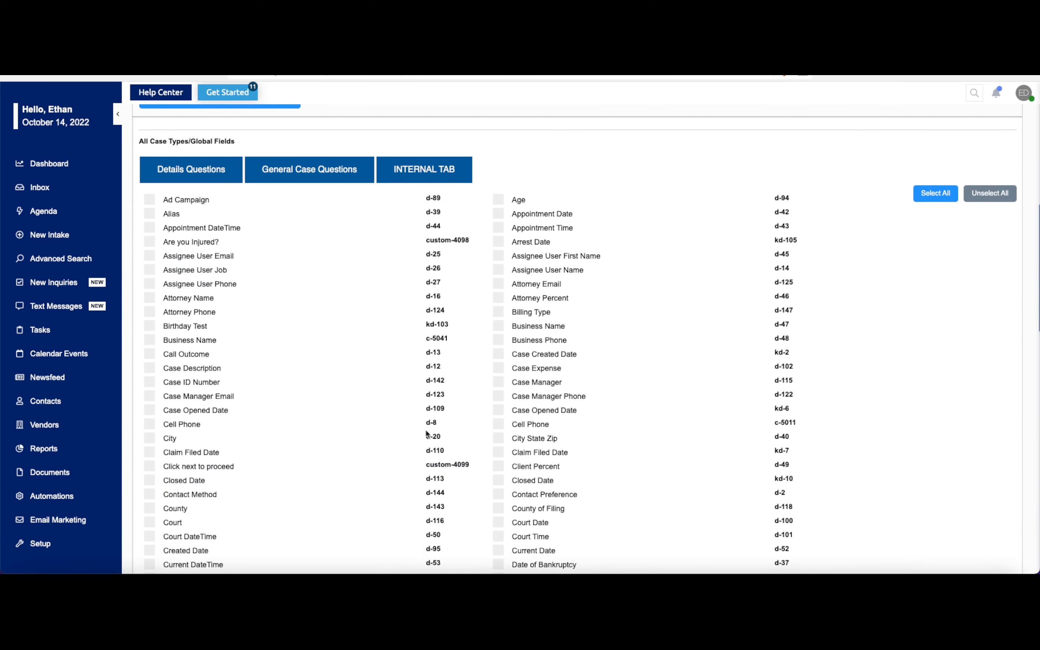
{"action": "scroll", "coordinate": [421, 425], "scroll_direction": "down", "scroll_amount": 3}
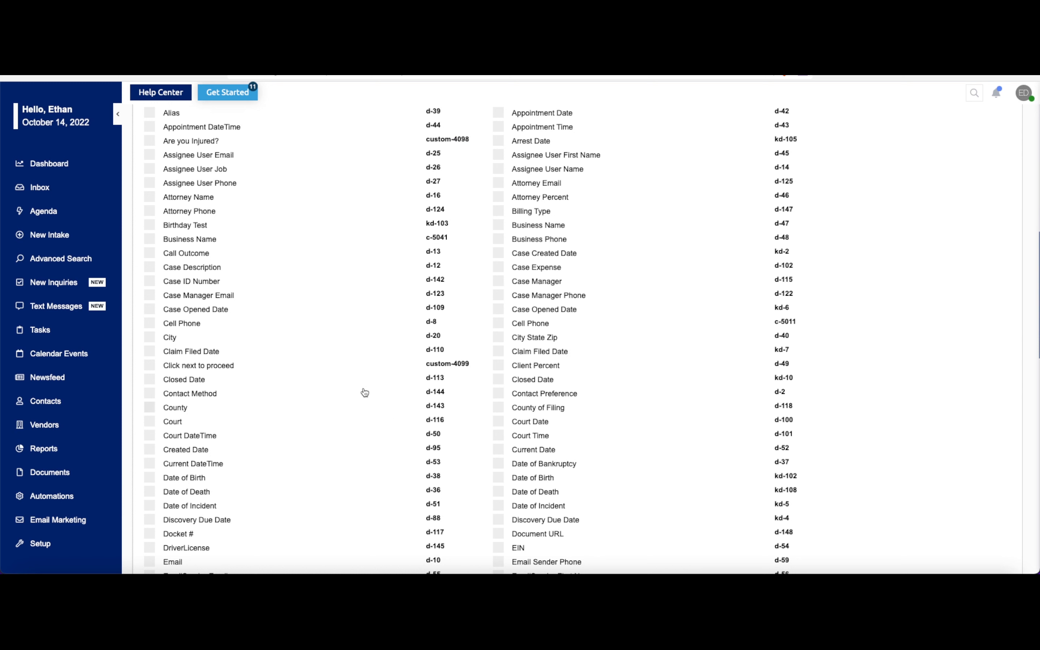
{"action": "scroll", "coordinate": [241, 281], "scroll_direction": "up", "scroll_amount": 1}
{"action": "scroll", "coordinate": [241, 280], "scroll_direction": "down", "scroll_amount": 8}
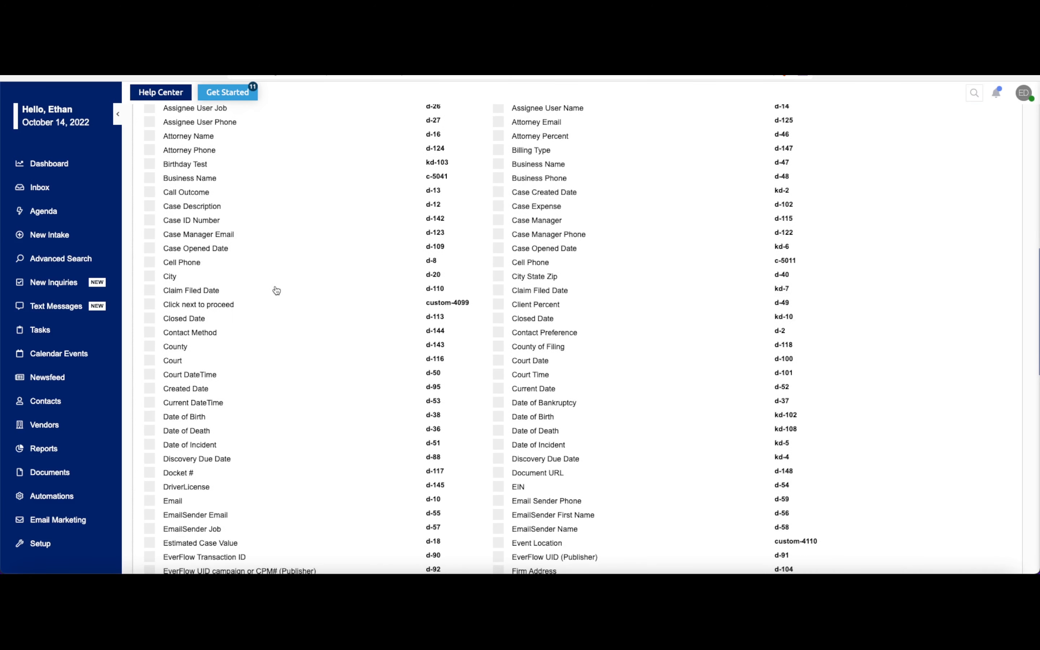
{"action": "scroll", "coordinate": [282, 294], "scroll_direction": "down", "scroll_amount": 5}
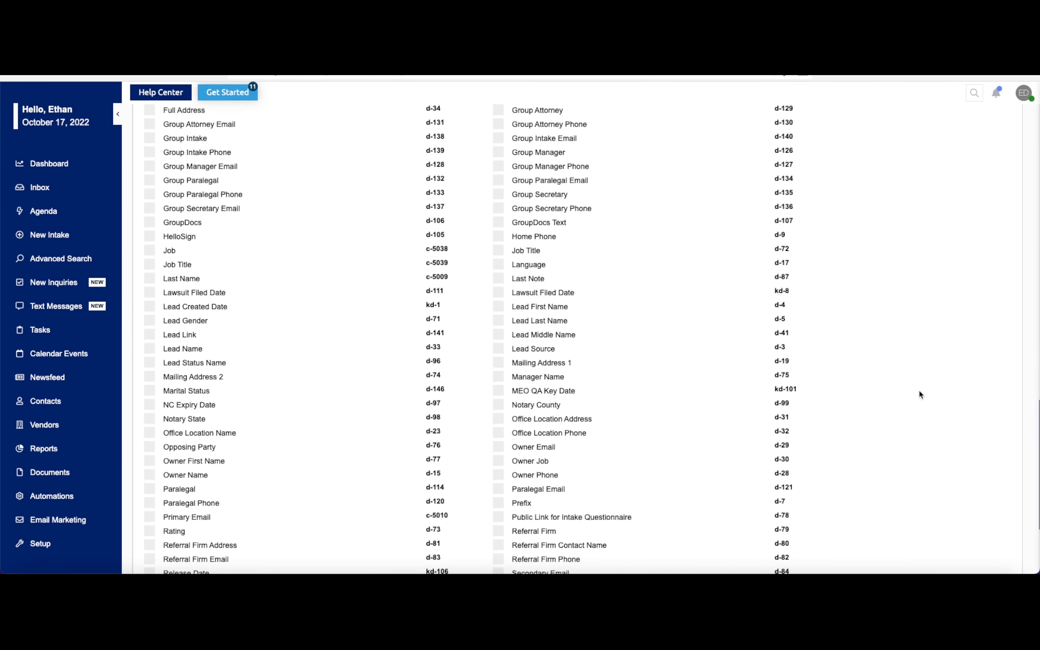
- Select the Lead Name field for the template, open the document for field placement and dismiss the introduction
{"action": "left_click", "coordinate": [150, 350]}
{"action": "scroll", "coordinate": [467, 384], "scroll_direction": "down", "scroll_amount": 4}
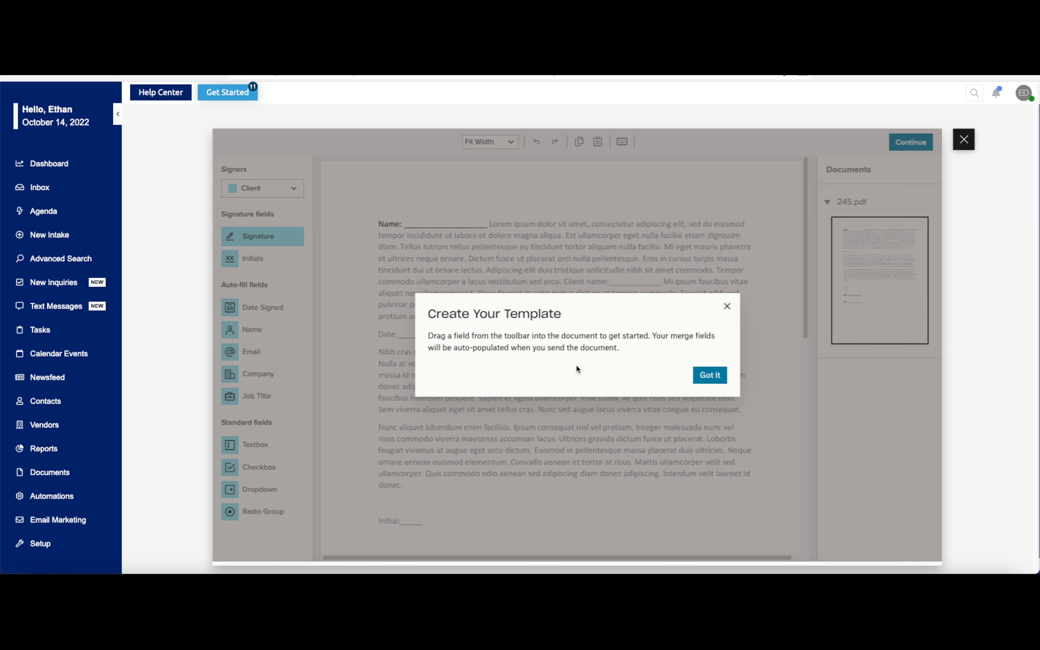
{"action": "left_click", "coordinate": [708, 374]}
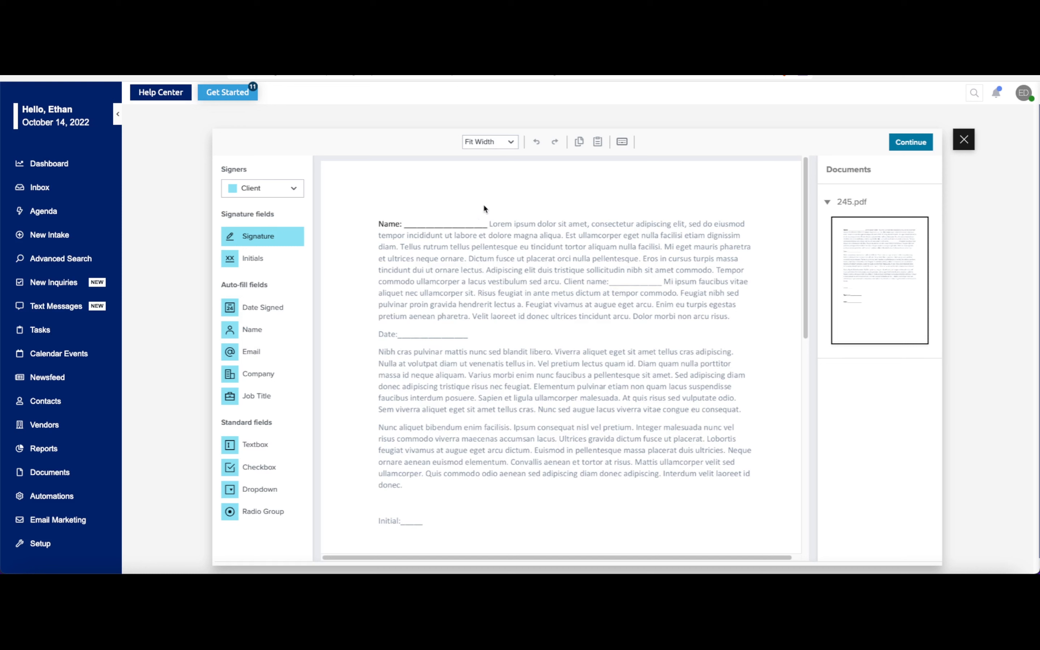
- Place a Full Name field assigned to Client over the blank after "Client name:" in the first paragraph
{"action": "left_click", "coordinate": [285, 187]}
{"action": "left_click", "coordinate": [269, 256]}
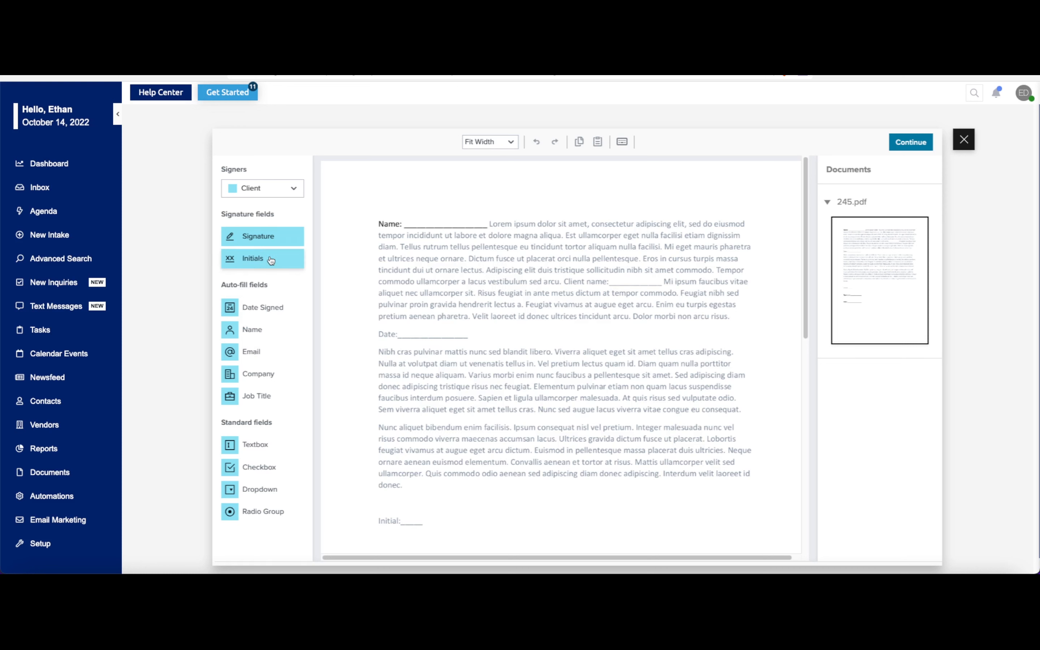
{"action": "left_click_drag", "start_coordinate": [259, 330], "coordinate": [487, 215]}
{"action": "left_click_drag", "start_coordinate": [414, 227], "coordinate": [404, 228]}
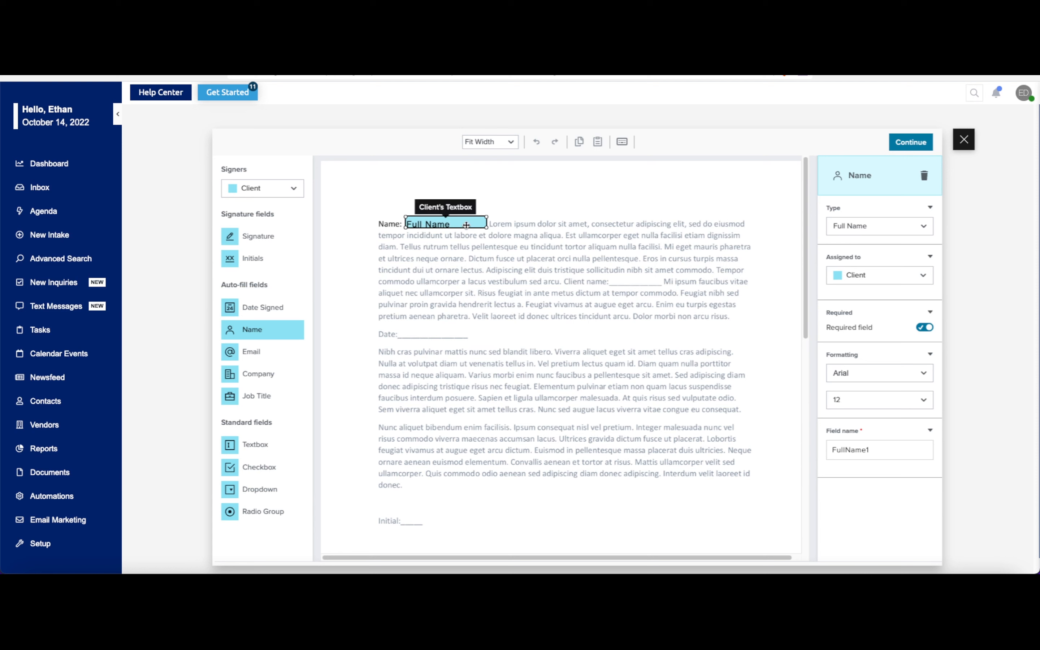
{"action": "left_click_drag", "start_coordinate": [466, 225], "coordinate": [665, 284]}
{"action": "key", "text": "Delete"}
{"action": "left_click_drag", "start_coordinate": [259, 329], "coordinate": [659, 275]}
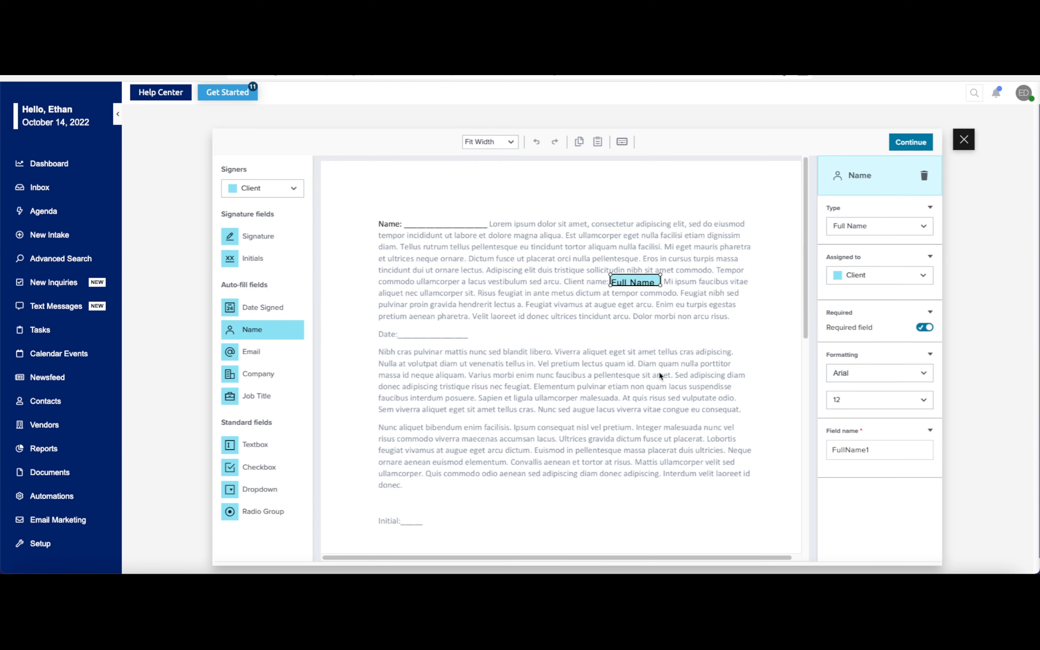
- Place a Name field for the signer Me (now) on the blank after "Name:" at the start of the document
{"action": "left_click", "coordinate": [282, 187]}
{"action": "left_click", "coordinate": [267, 211]}
{"action": "left_click_drag", "start_coordinate": [259, 330], "coordinate": [432, 224]}
{"action": "left_click", "coordinate": [431, 224]}
{"action": "left_click", "coordinate": [420, 203]}
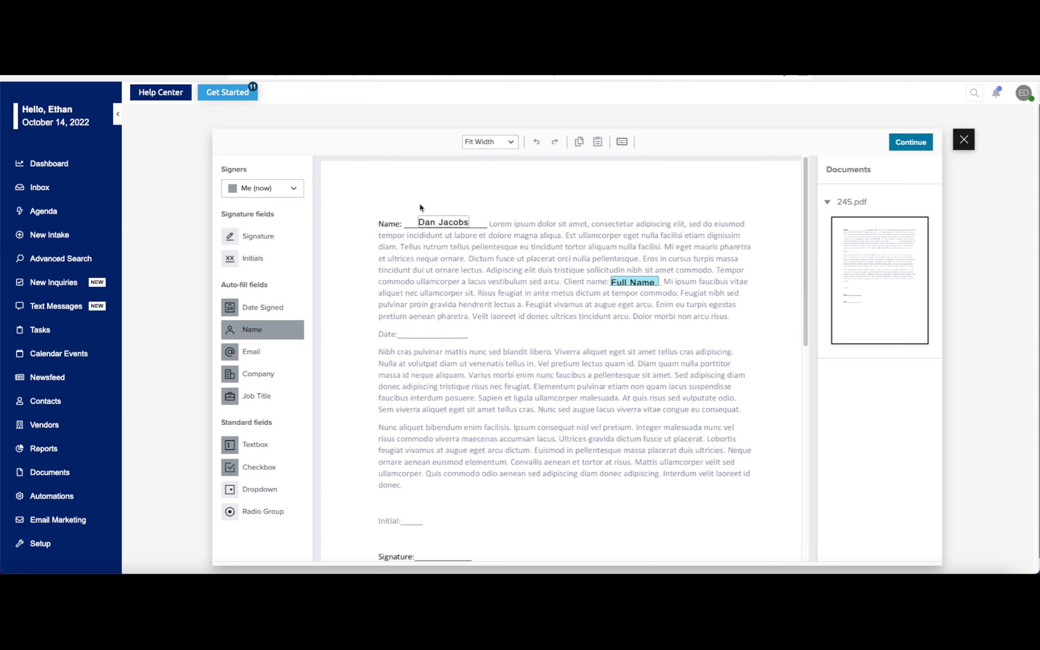
{"action": "left_click", "coordinate": [429, 199]}
{"action": "left_click", "coordinate": [923, 174]}
- Place a Date Signed field assigned to Client on the Date line below the first paragraph
{"action": "left_click", "coordinate": [279, 188]}
{"action": "left_click", "coordinate": [249, 258]}
{"action": "left_click_drag", "start_coordinate": [264, 311], "coordinate": [434, 331]}
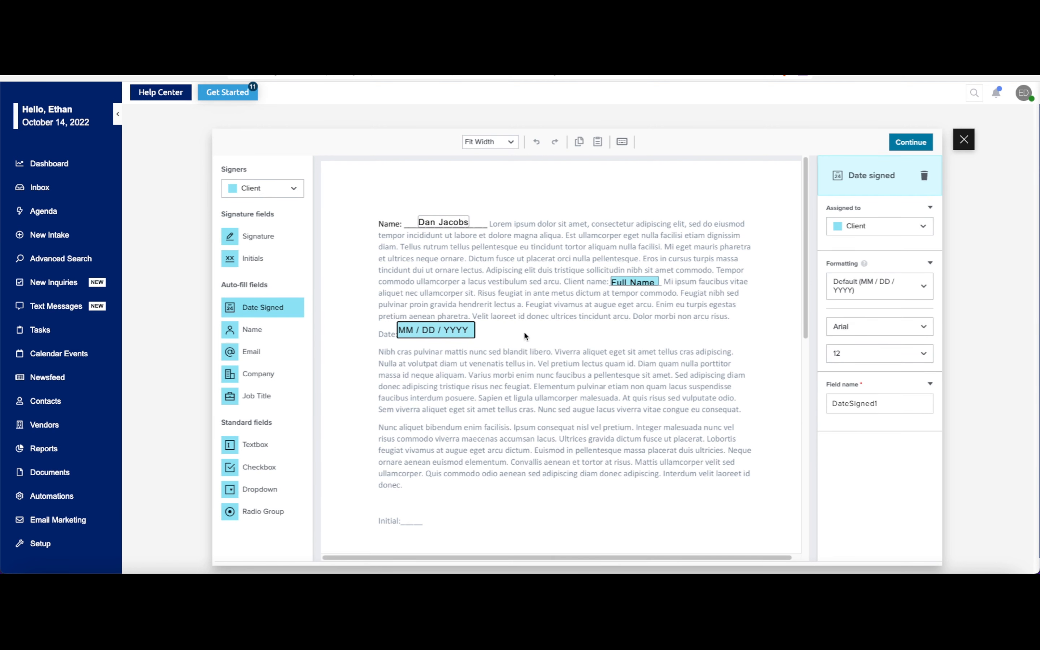
- Place an Initials field assigned to Client on the "Initial:" line and shrink it to fit the blank
{"action": "scroll", "coordinate": [524, 330], "scroll_direction": "down", "scroll_amount": 2}
{"action": "left_click", "coordinate": [280, 187]}
{"action": "left_click", "coordinate": [253, 257]}
{"action": "left_click_drag", "start_coordinate": [253, 257], "coordinate": [419, 442]}
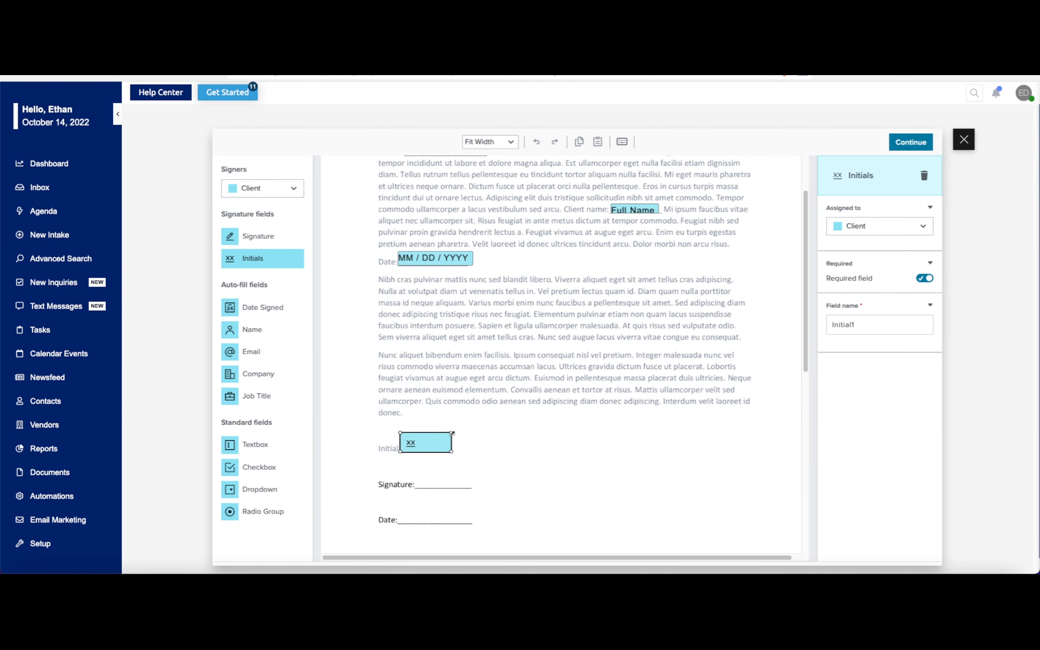
- Place a Signature field and a Date Signed field for Client on the closing Signature and Date lines
{"action": "mouse_move", "coordinate": [253, 237]}
{"action": "left_mouse_down"}
{"action": "mouse_move", "coordinate": [520, 421]}
{"action": "mouse_move", "coordinate": [472, 479]}
{"action": "left_mouse_up"}
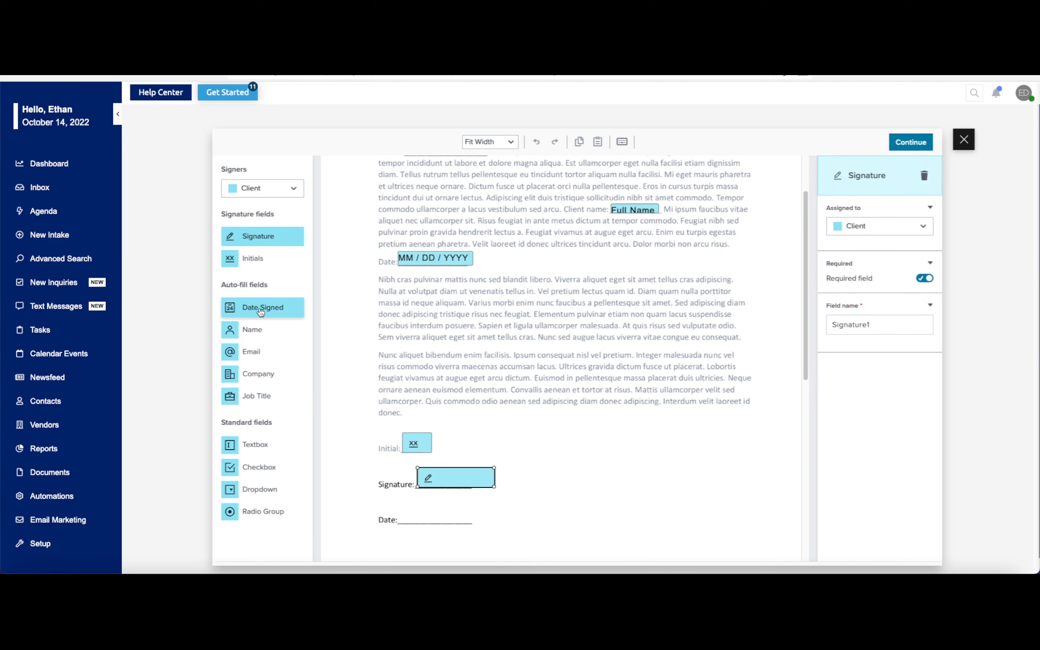
{"action": "left_click_drag", "start_coordinate": [263, 306], "coordinate": [436, 516]}
{"action": "scroll", "coordinate": [592, 478], "scroll_direction": "up", "scroll_amount": 2}
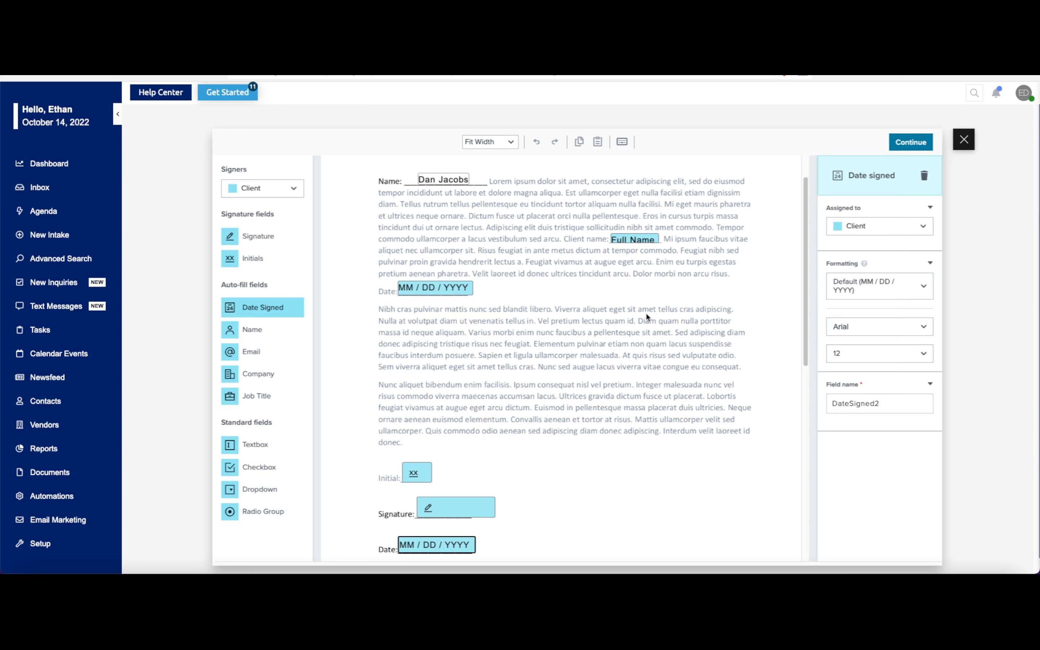
- Compare the field types available to the Sender and Client signers, ending with Client selected
{"action": "left_click", "coordinate": [288, 190]}
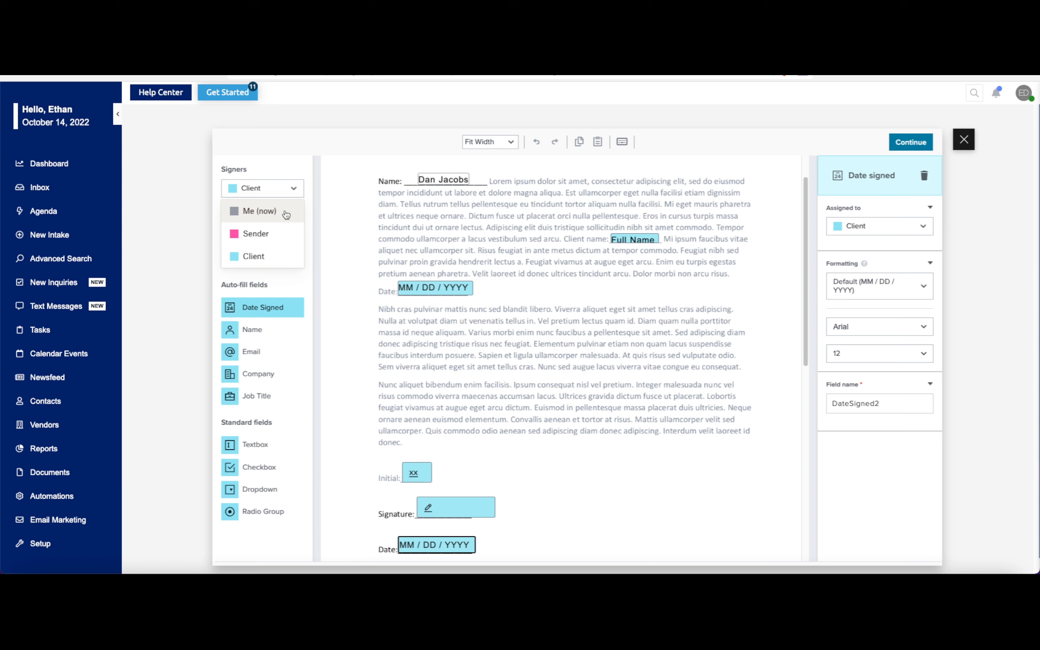
{"action": "left_click", "coordinate": [271, 235]}
{"action": "left_click", "coordinate": [283, 189]}
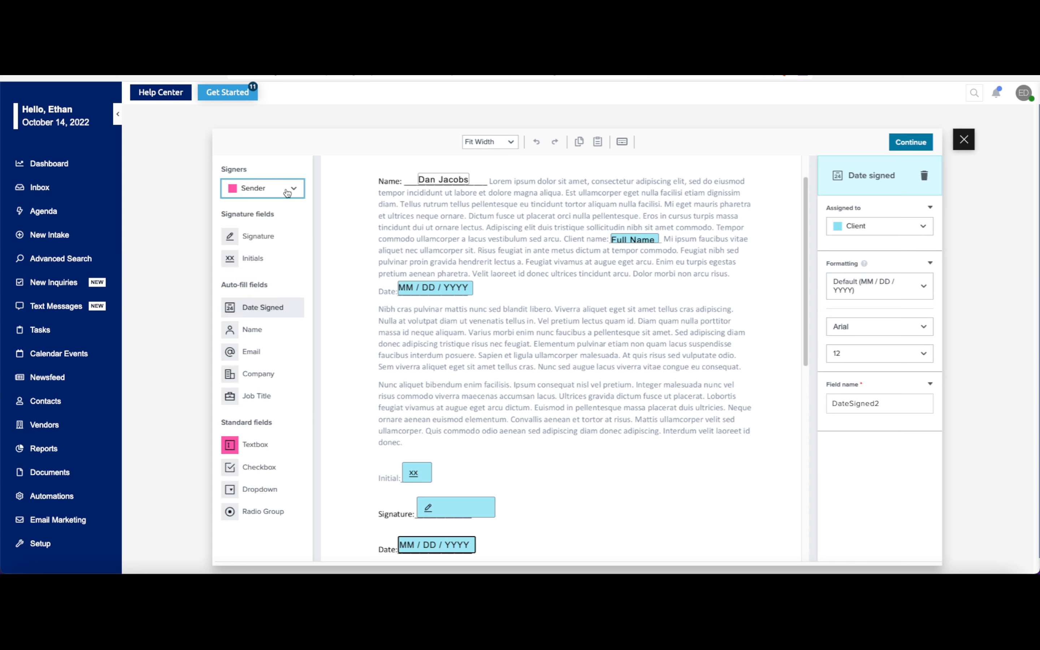
{"action": "left_click", "coordinate": [260, 255]}
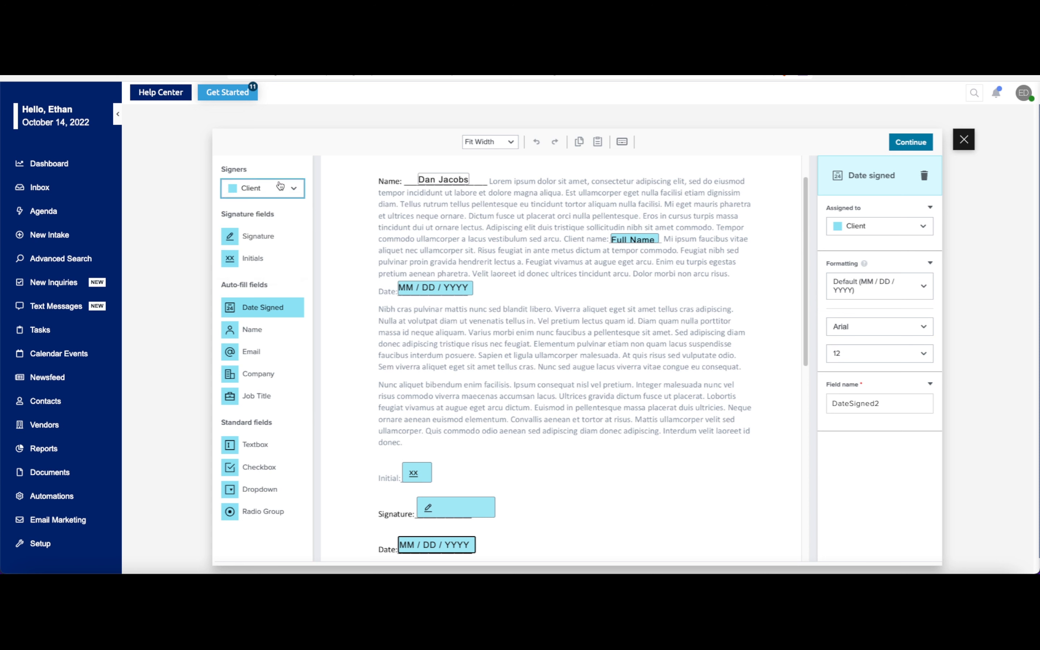
{"action": "left_click", "coordinate": [275, 194]}
{"action": "left_click", "coordinate": [251, 236]}
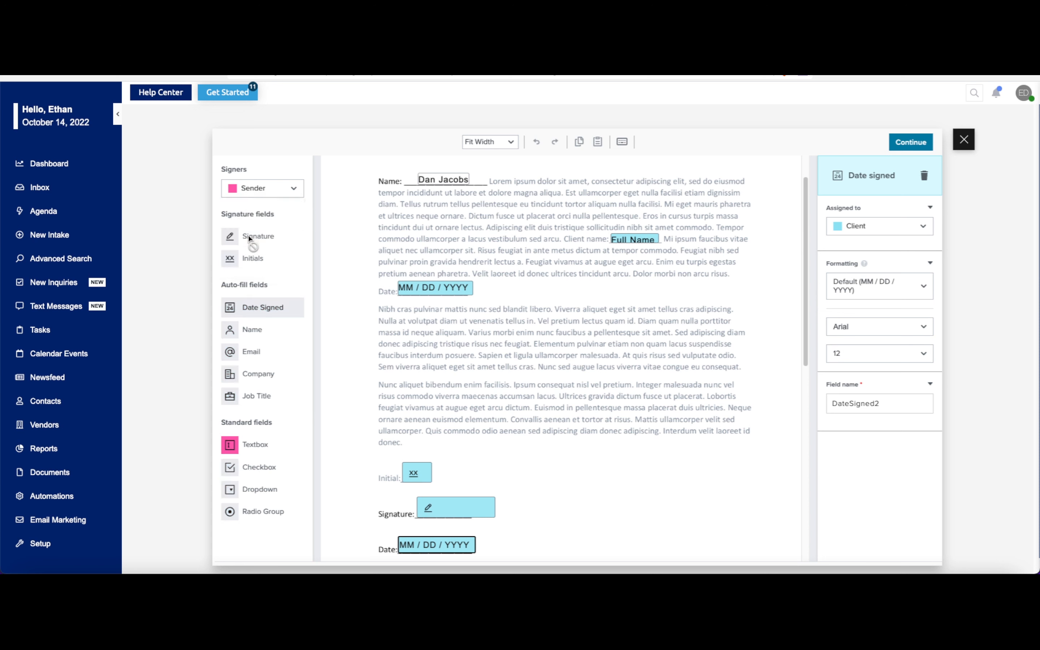
{"action": "left_click", "coordinate": [276, 195]}
{"action": "left_click", "coordinate": [275, 259]}
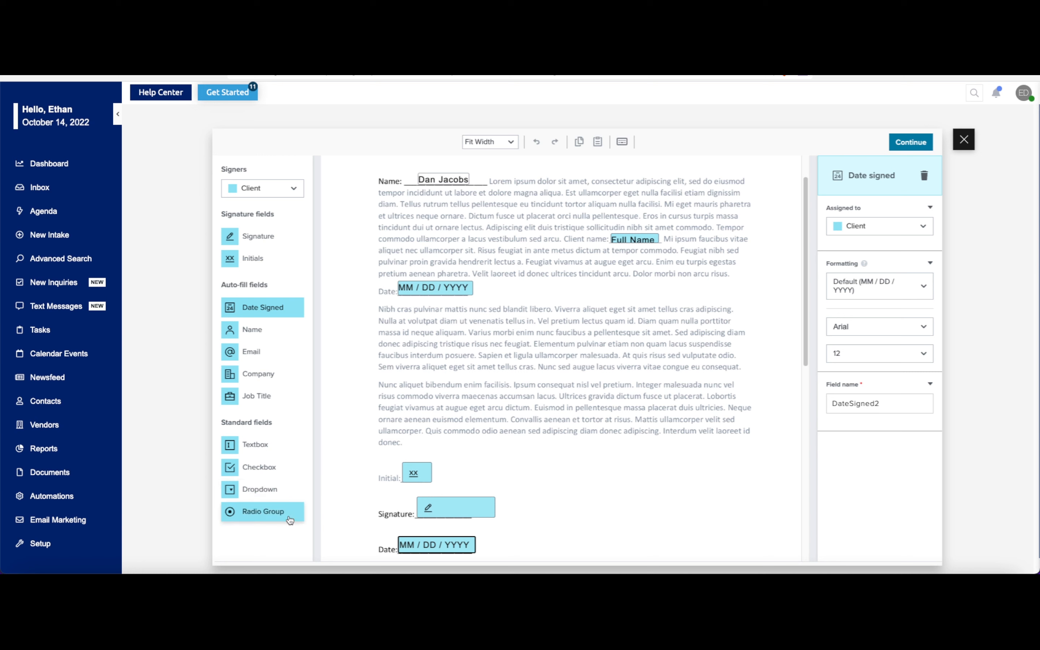
- Replace the prefilled name after "Name:" with a Textbox field assigned to Client, sized to span the whole blank
{"action": "left_click", "coordinate": [440, 178]}
{"action": "left_click", "coordinate": [924, 176]}
{"action": "left_click_drag", "start_coordinate": [258, 444], "coordinate": [442, 178]}
{"action": "left_click_drag", "start_coordinate": [470, 173], "coordinate": [486, 173]}
{"action": "left_click_drag", "start_coordinate": [413, 173], "coordinate": [407, 173]}
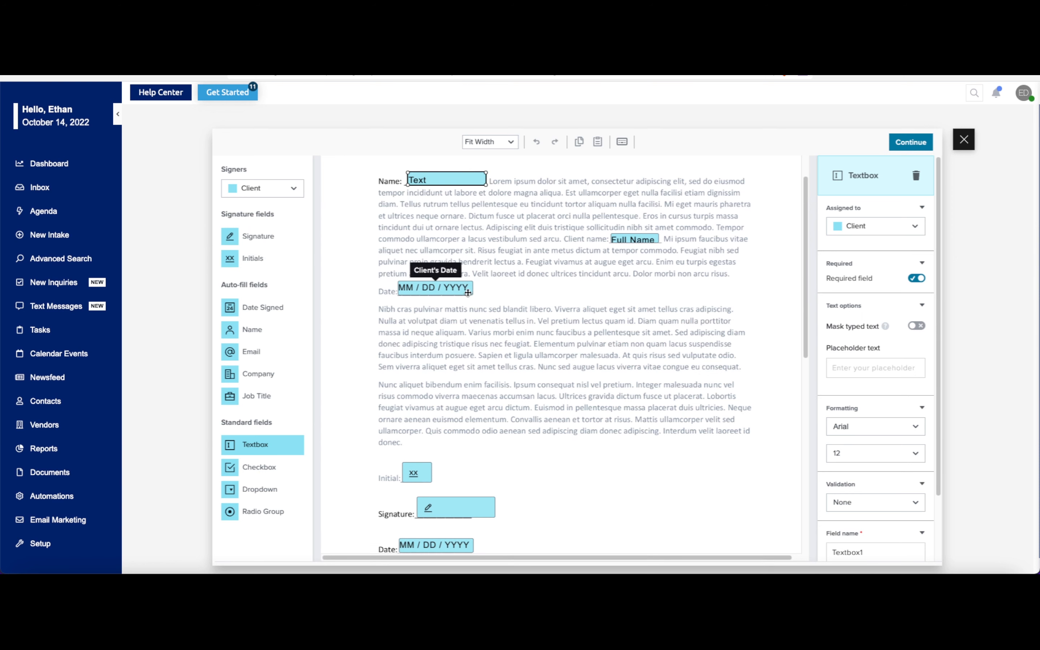
- Check which field types are available to the Me (now) signer, then return the signer to Client
{"action": "left_click", "coordinate": [291, 191]}
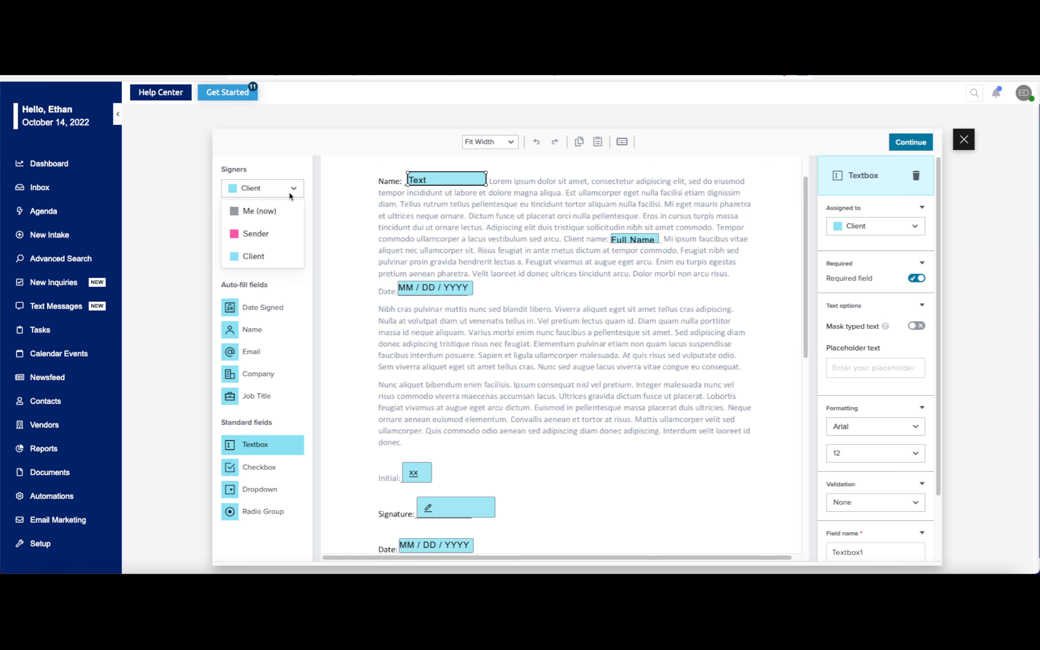
{"action": "left_click", "coordinate": [258, 212]}
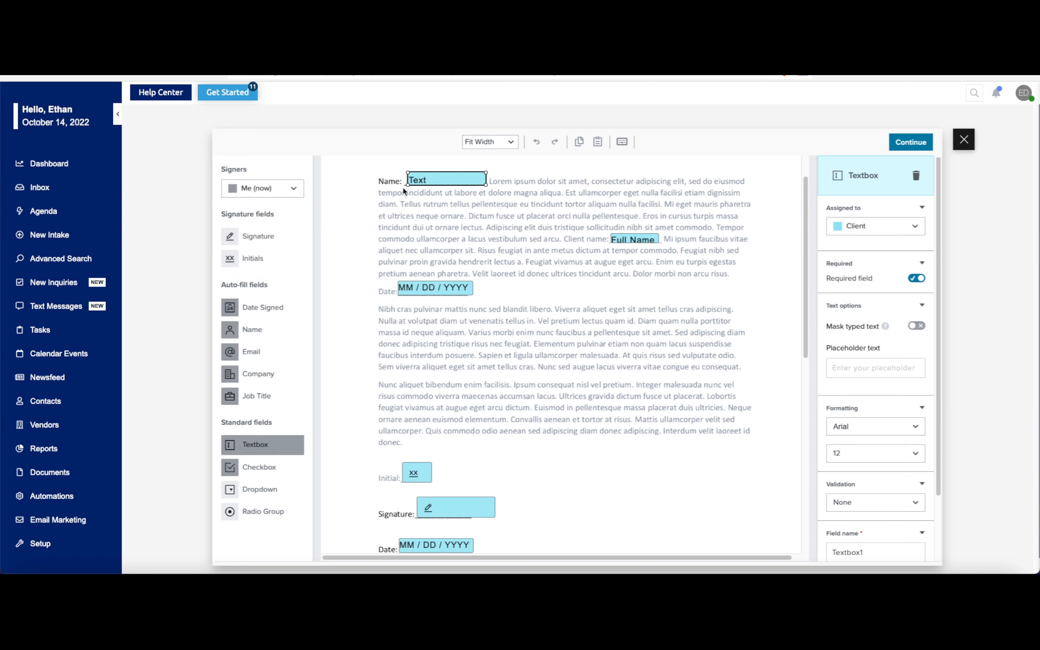
{"action": "left_click", "coordinate": [289, 190]}
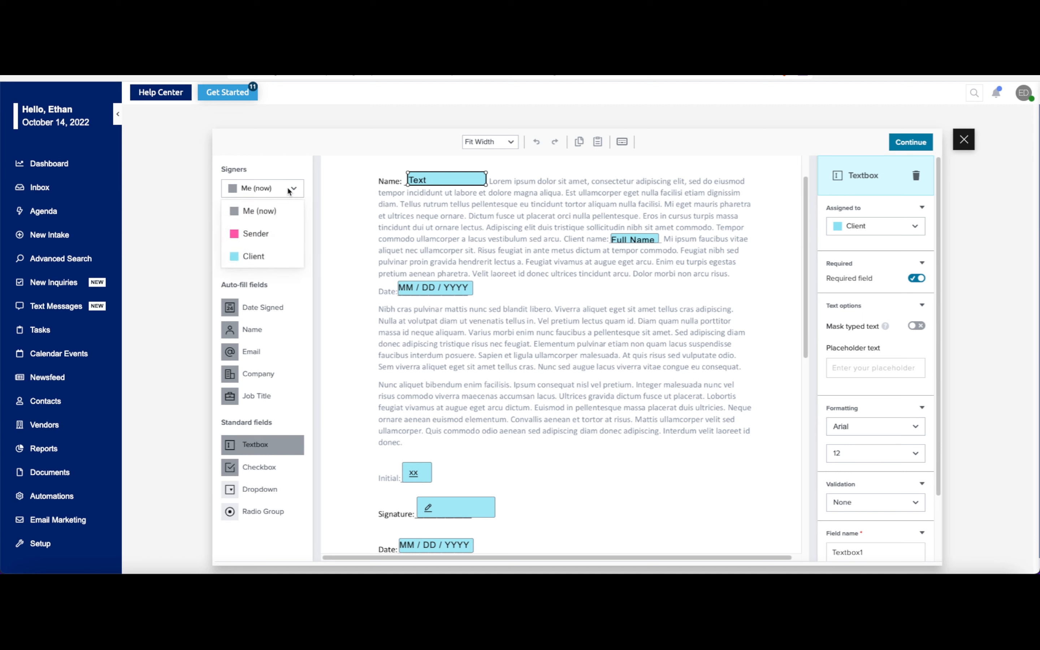
{"action": "left_click", "coordinate": [249, 255]}
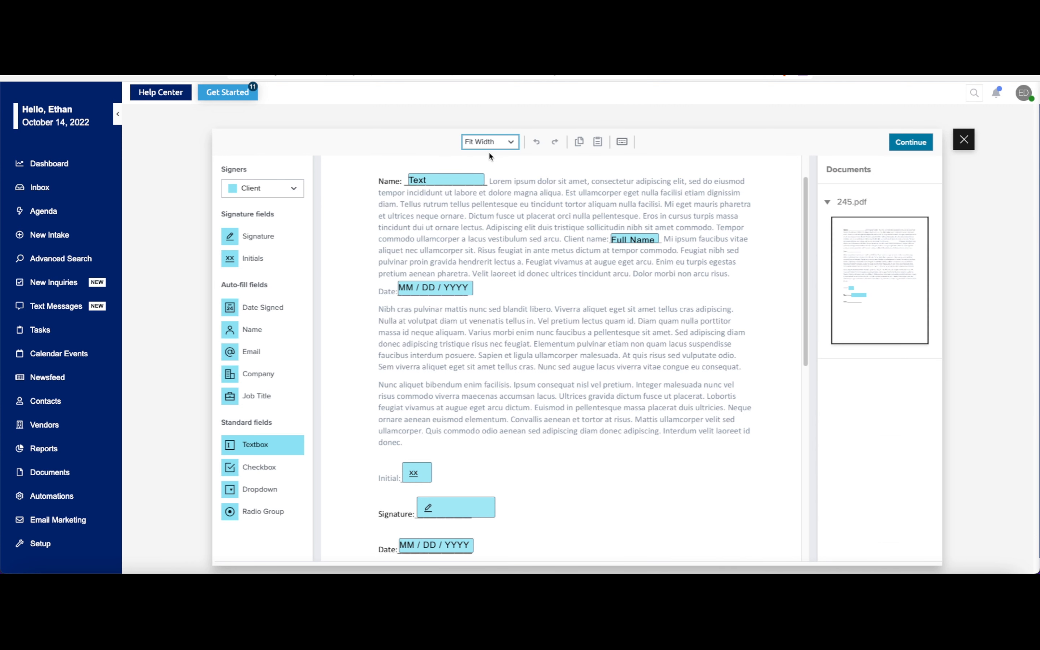
- Look through the editor's zoom levels and its list of keyboard shortcuts
{"action": "left_click", "coordinate": [510, 146]}
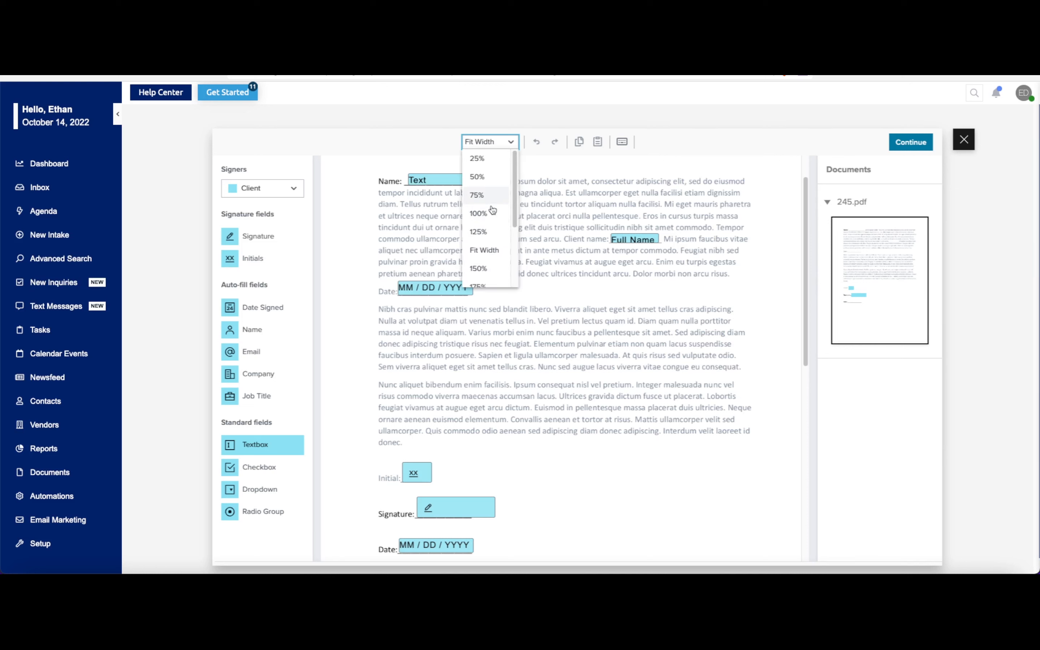
{"action": "left_click", "coordinate": [540, 162]}
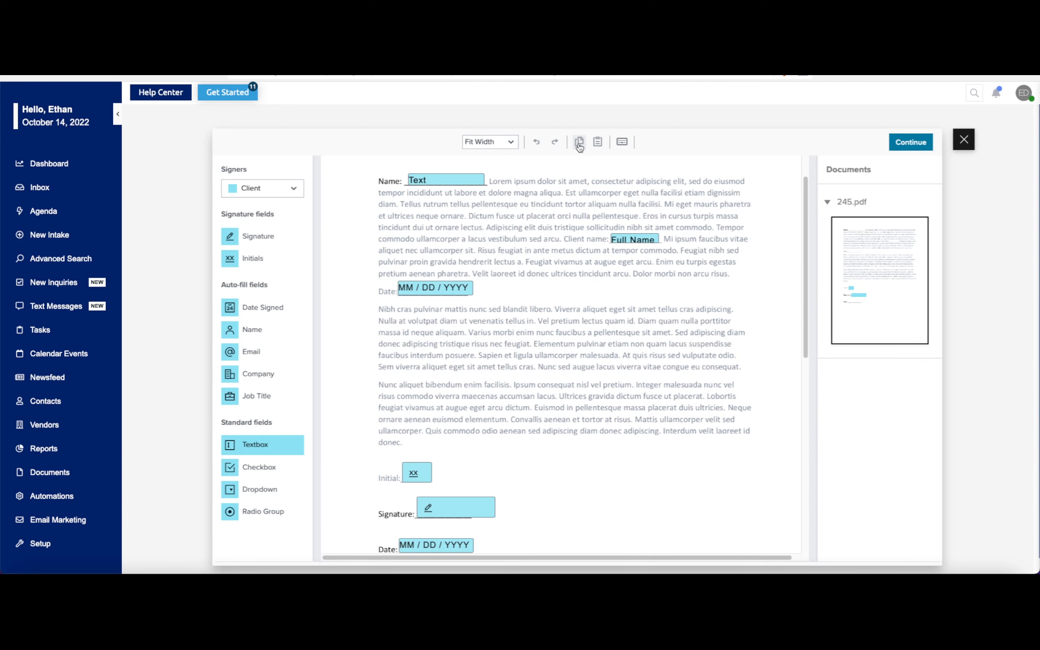
{"action": "left_click", "coordinate": [620, 141]}
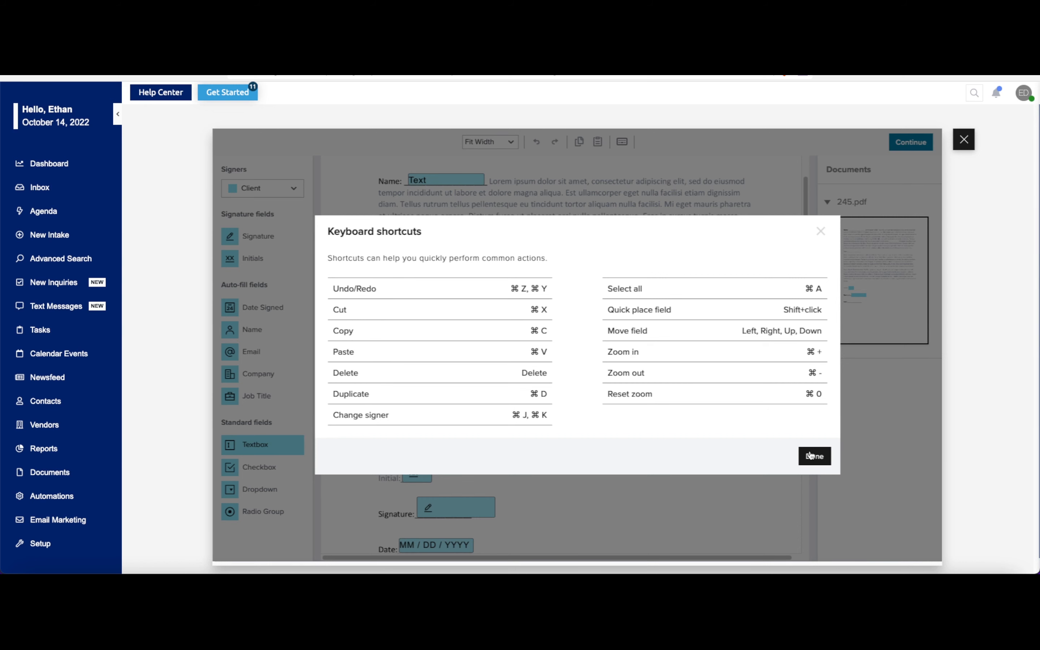
{"action": "left_click", "coordinate": [810, 456]}
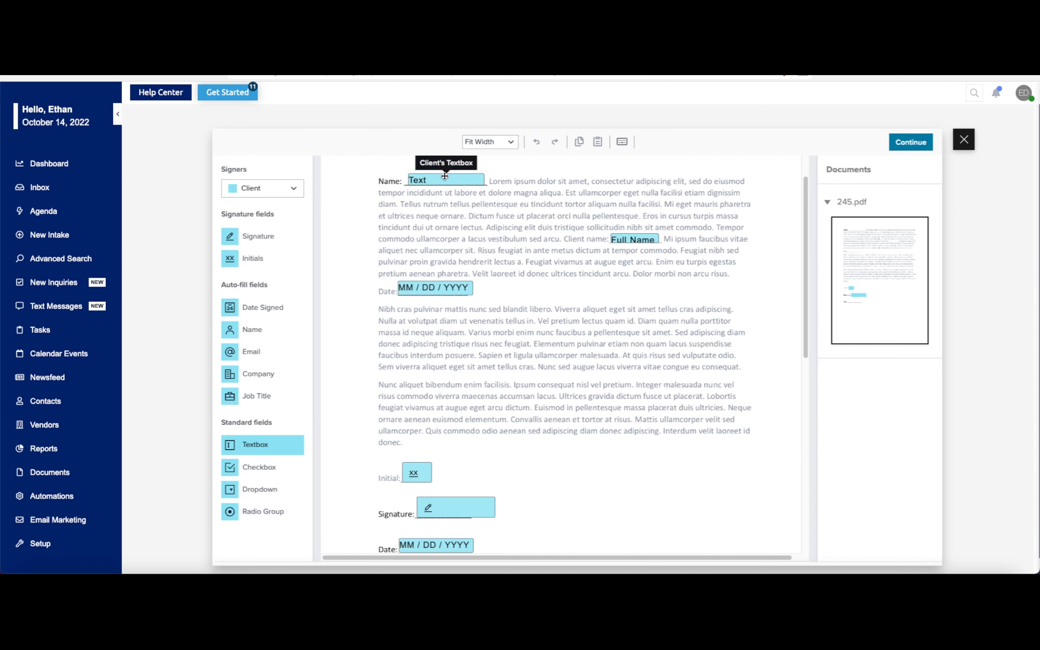
- Compare the settings of the Textbox after "Name:" with those of the first Date Signed field
{"action": "left_click", "coordinate": [445, 177]}
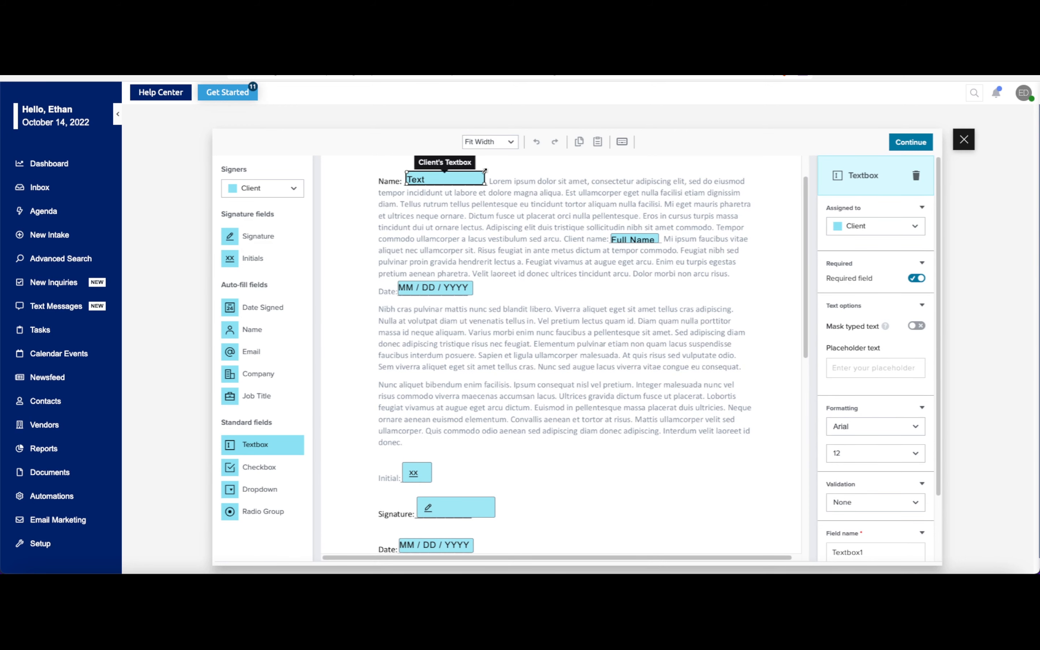
{"action": "mouse_move", "coordinate": [479, 176]}
{"action": "left_mouse_down"}
{"action": "mouse_move", "coordinate": [442, 172]}
{"action": "mouse_move", "coordinate": [486, 182]}
{"action": "left_mouse_up"}
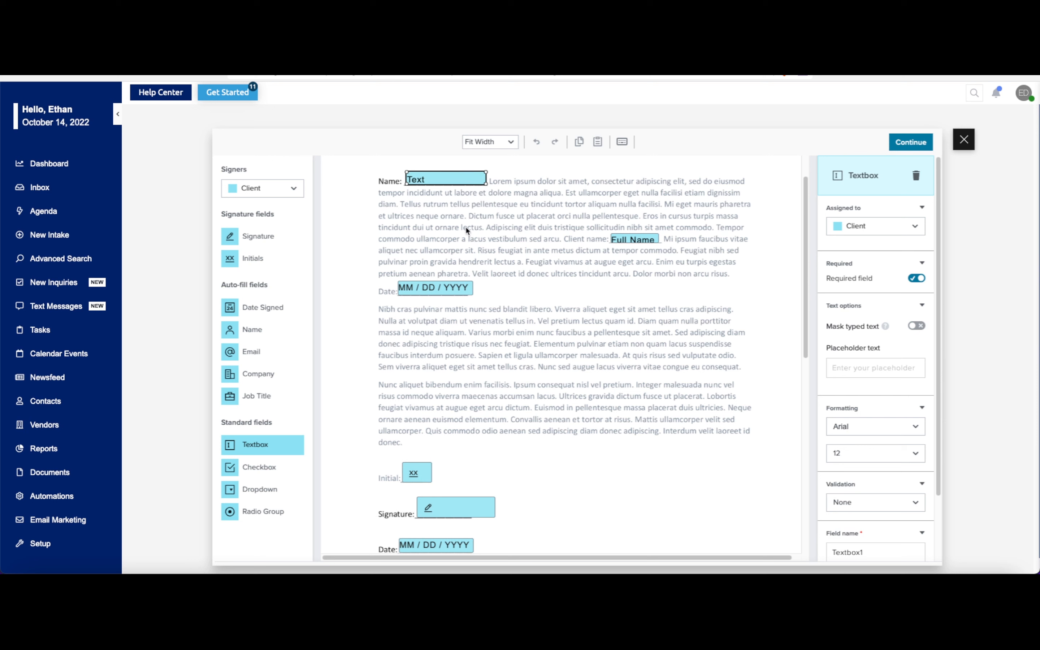
{"action": "left_click", "coordinate": [442, 284]}
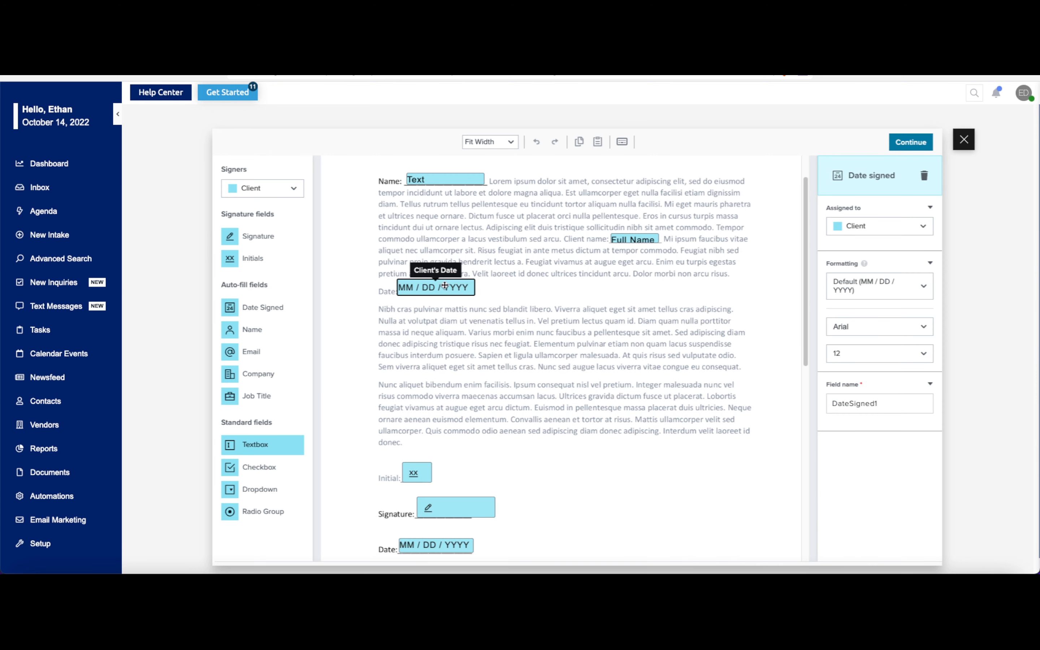
{"action": "left_click", "coordinate": [469, 177]}
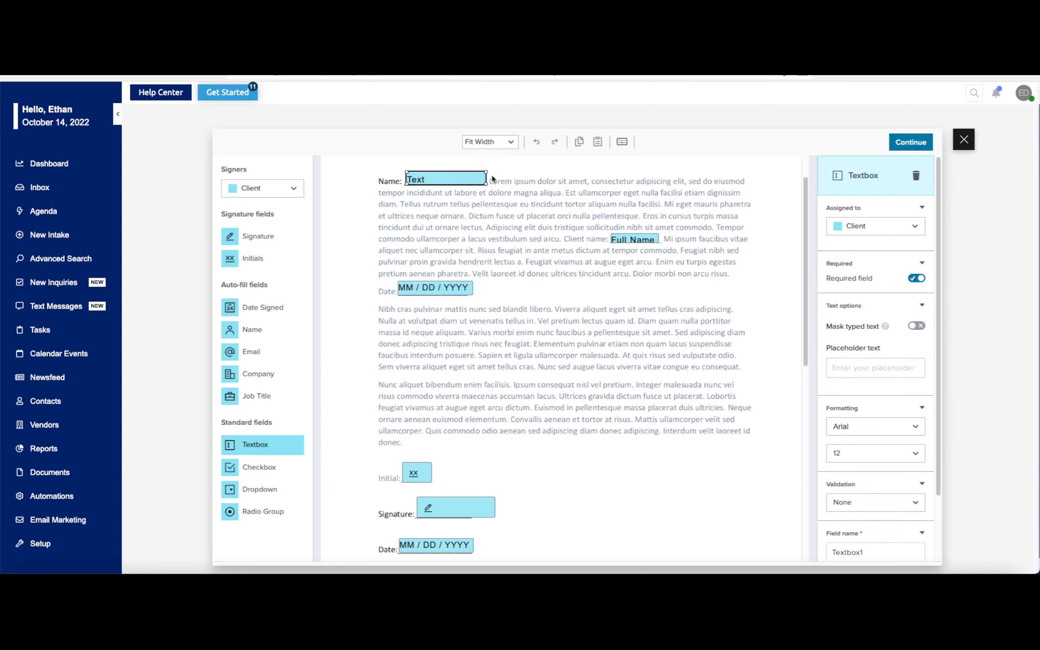
{"action": "left_click", "coordinate": [455, 285]}
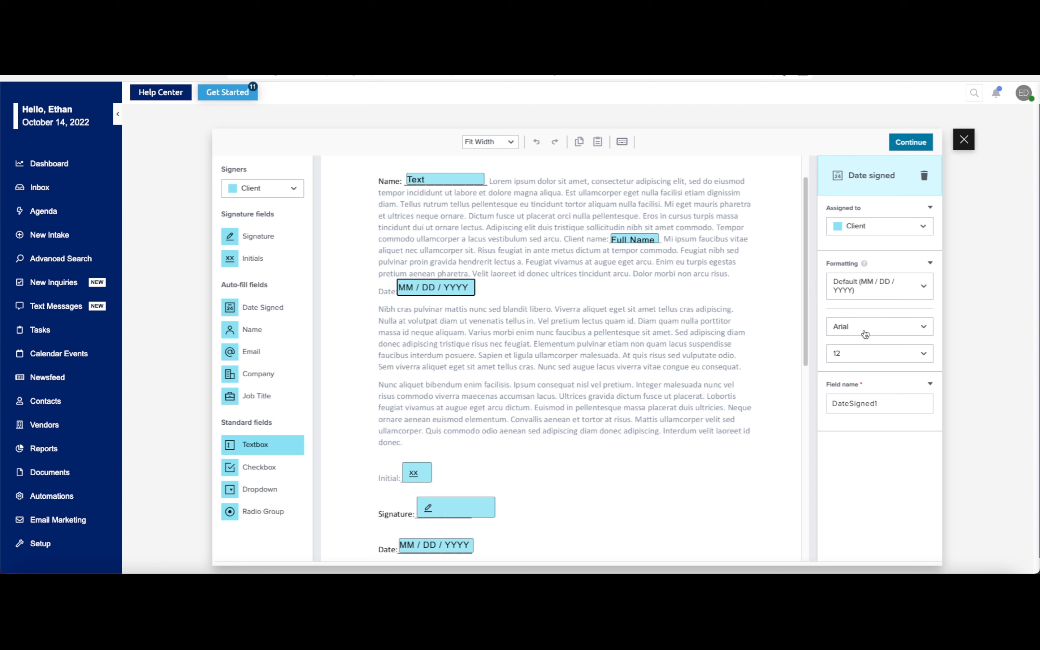
- Reassign the Textbox after "Name:" to Sender, trying Me (now) as an alternative along the way
{"action": "left_click", "coordinate": [447, 179]}
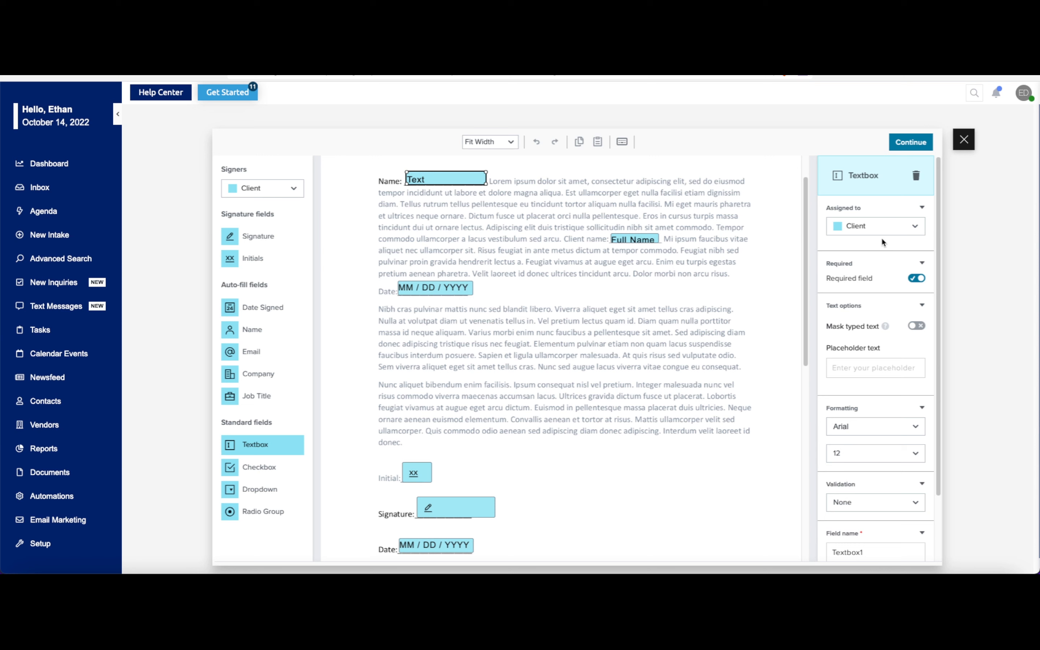
{"action": "left_click", "coordinate": [886, 223]}
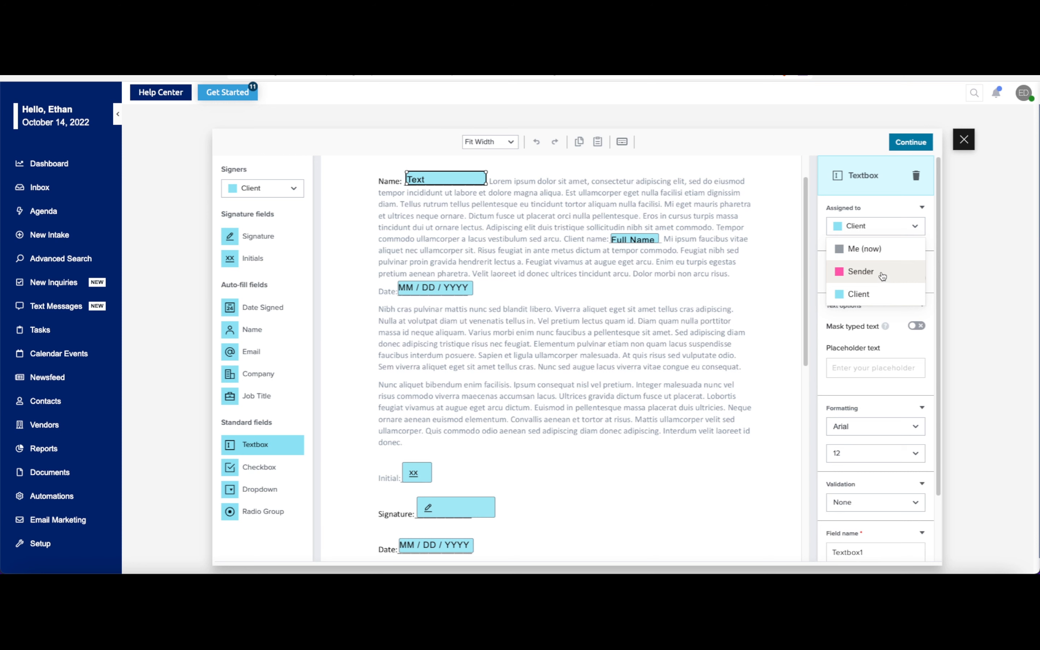
{"action": "left_click", "coordinate": [881, 272]}
{"action": "left_click", "coordinate": [889, 227]}
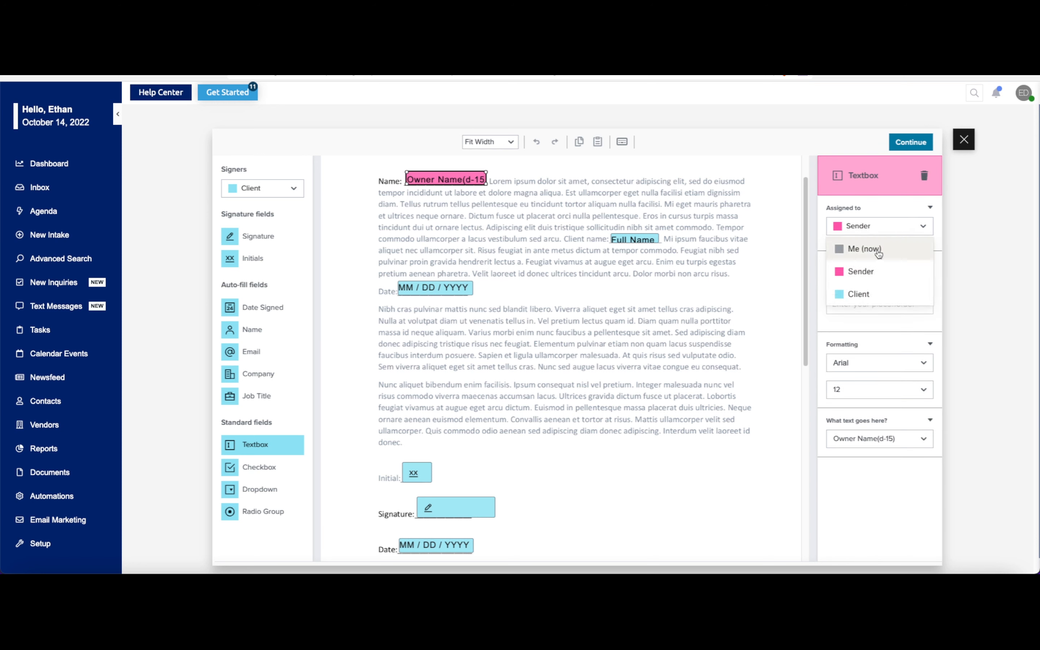
{"action": "left_click", "coordinate": [879, 248]}
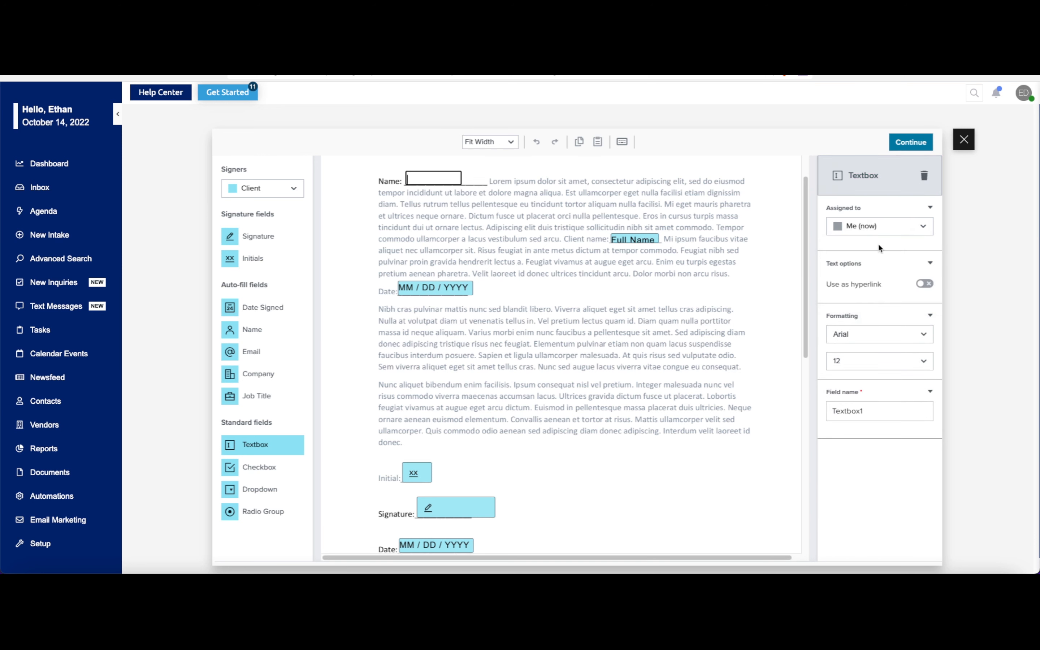
{"action": "left_click", "coordinate": [889, 227]}
{"action": "left_click", "coordinate": [876, 274]}
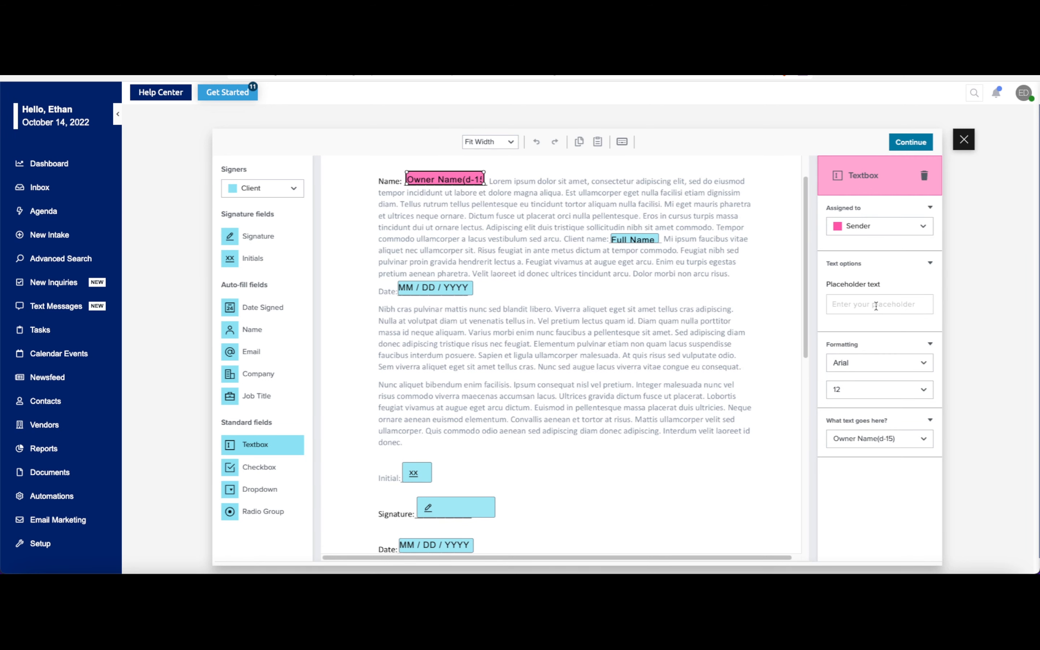
- Give the Sender Textbox the placeholder text "Name of Individual" and keep Owner Name(d-15) as its text source
{"action": "left_click", "coordinate": [875, 306]}
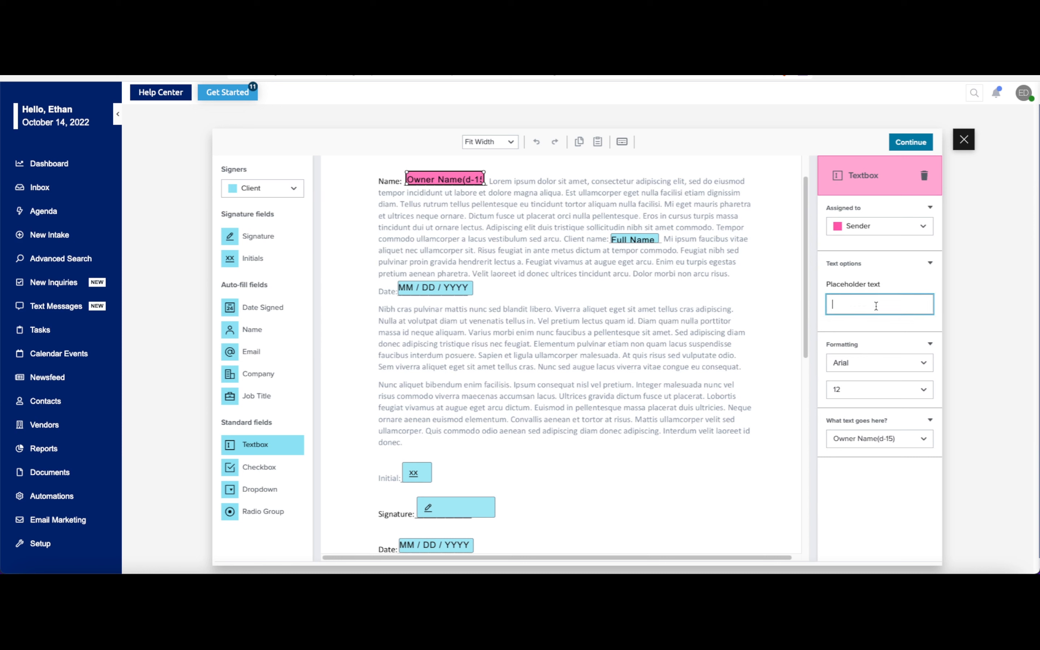
{"action": "type", "text": "Name of Individual"}
{"action": "left_click", "coordinate": [908, 440]}
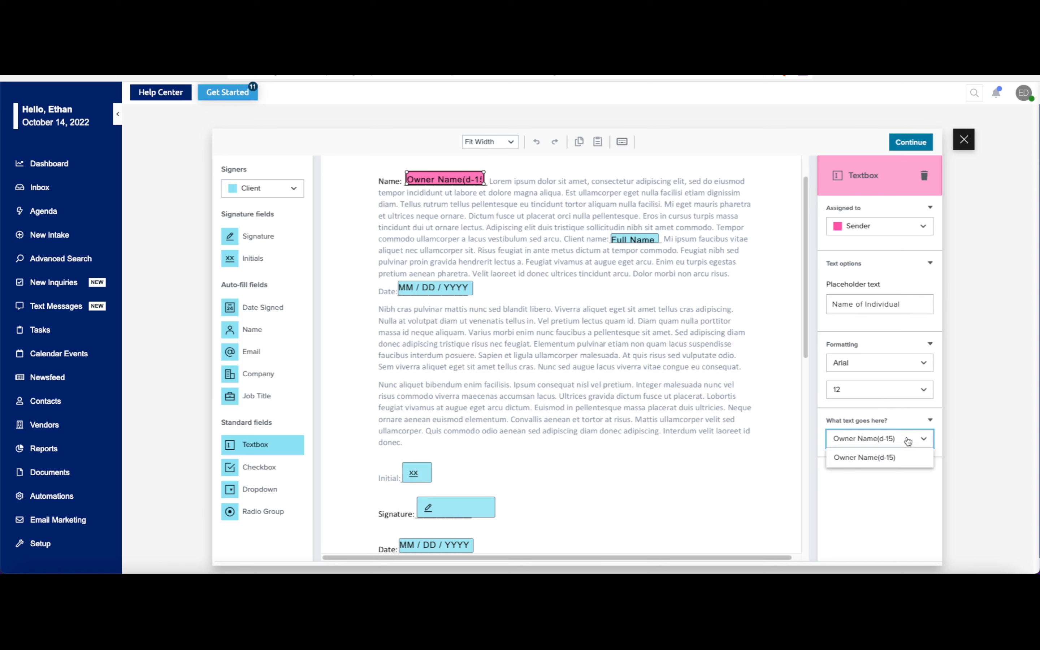
{"action": "left_click", "coordinate": [886, 467]}
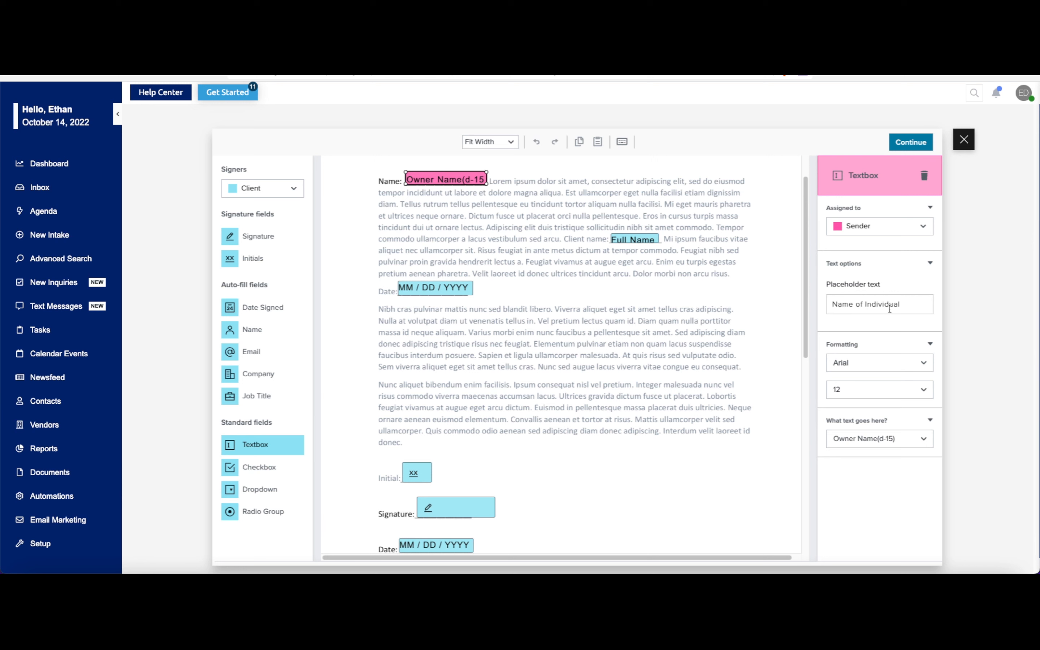
- Review the type and assignee options of the Full Name field after "Client name:" and make the field optional
{"action": "left_click", "coordinate": [634, 239]}
{"action": "left_click", "coordinate": [876, 226]}
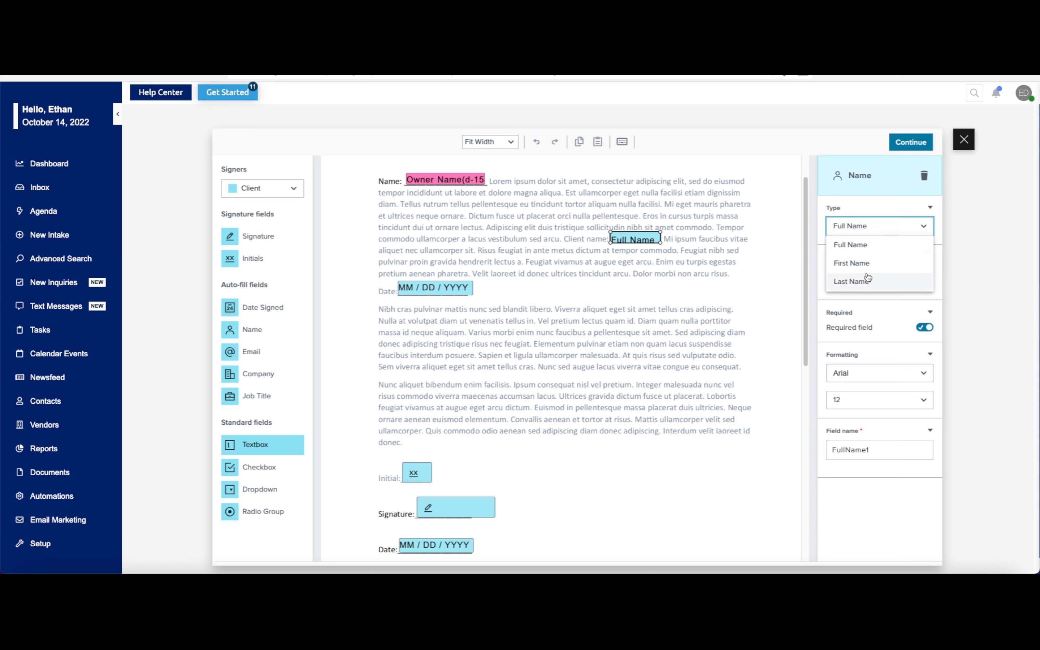
{"action": "left_click", "coordinate": [863, 206]}
{"action": "left_click", "coordinate": [900, 276]}
{"action": "left_click", "coordinate": [900, 276]}
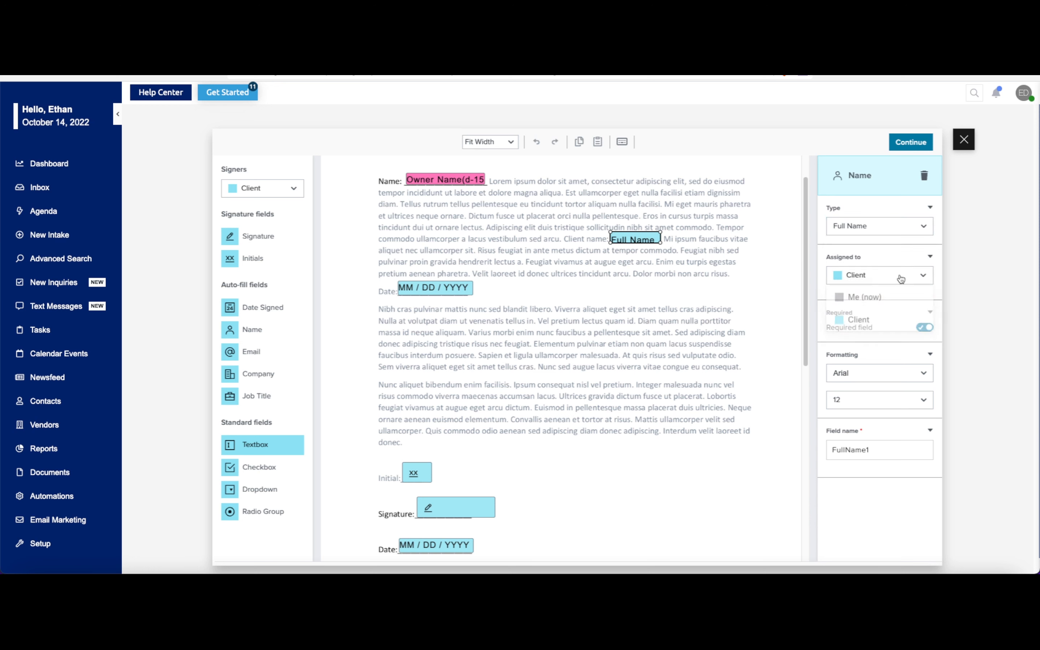
{"action": "left_click", "coordinate": [924, 329]}
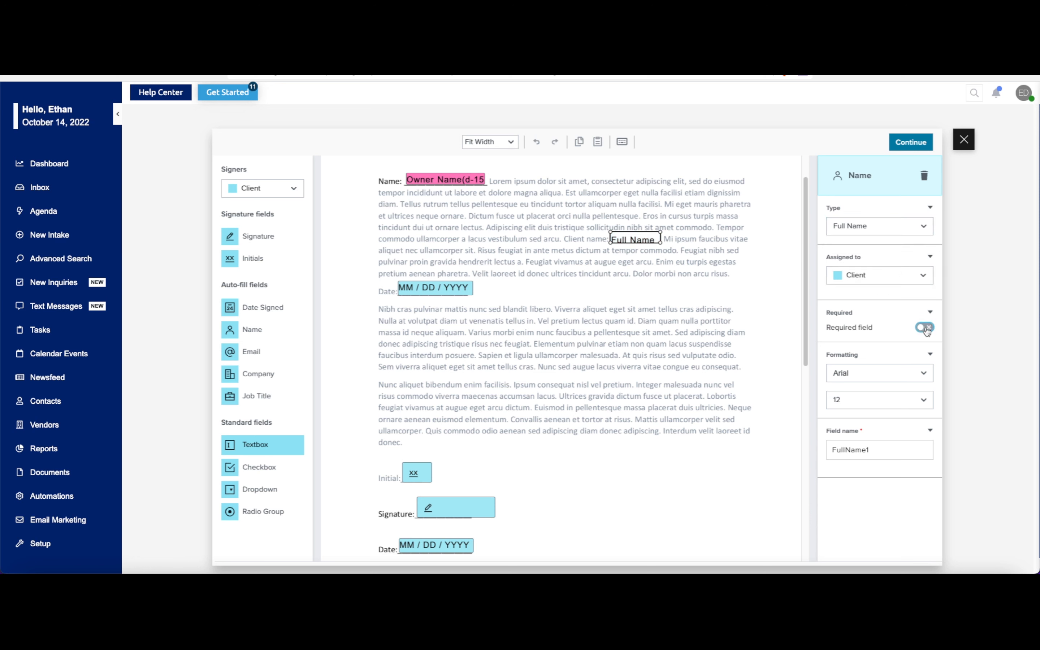
{"action": "left_click", "coordinate": [925, 329]}
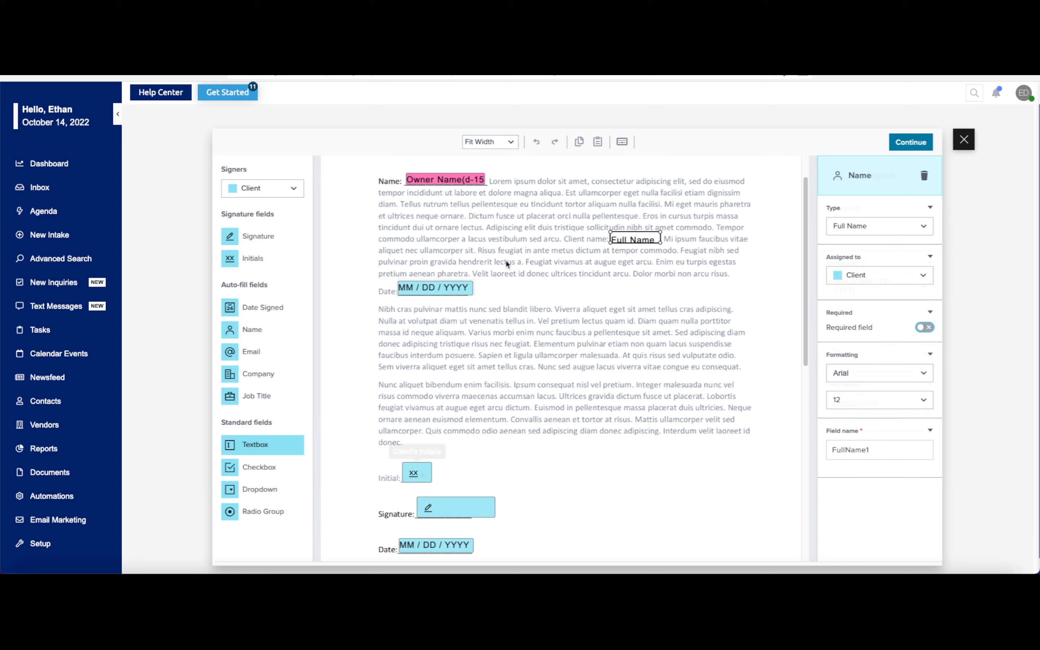
- Check the settings of the Date Signed, Initials and Signature fields, and continue to finish the template
{"action": "left_click", "coordinate": [437, 287]}
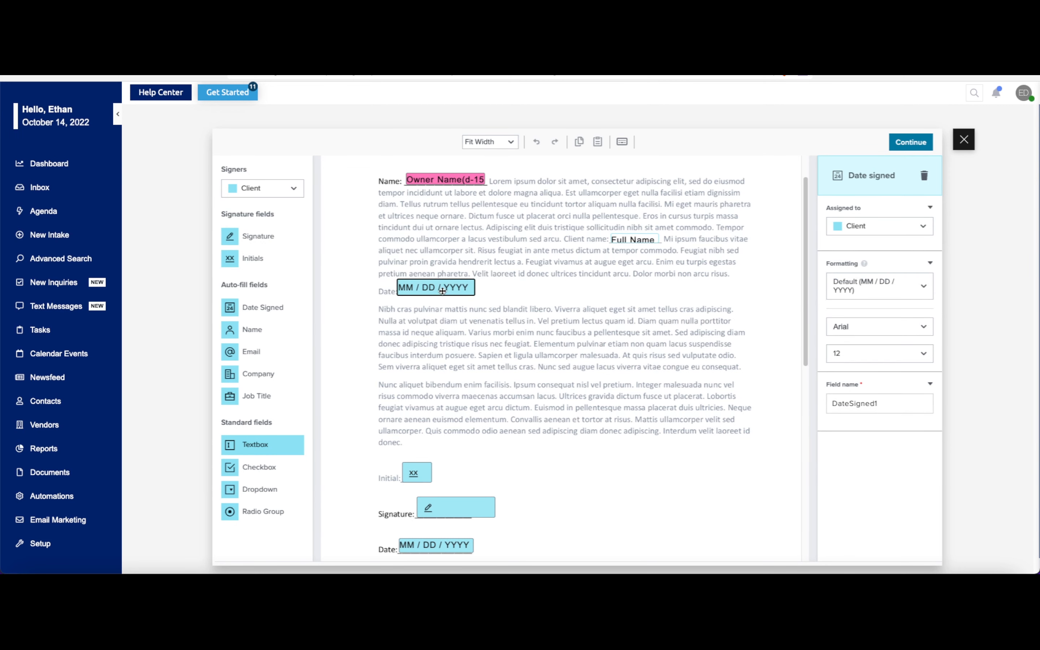
{"action": "left_click", "coordinate": [415, 472]}
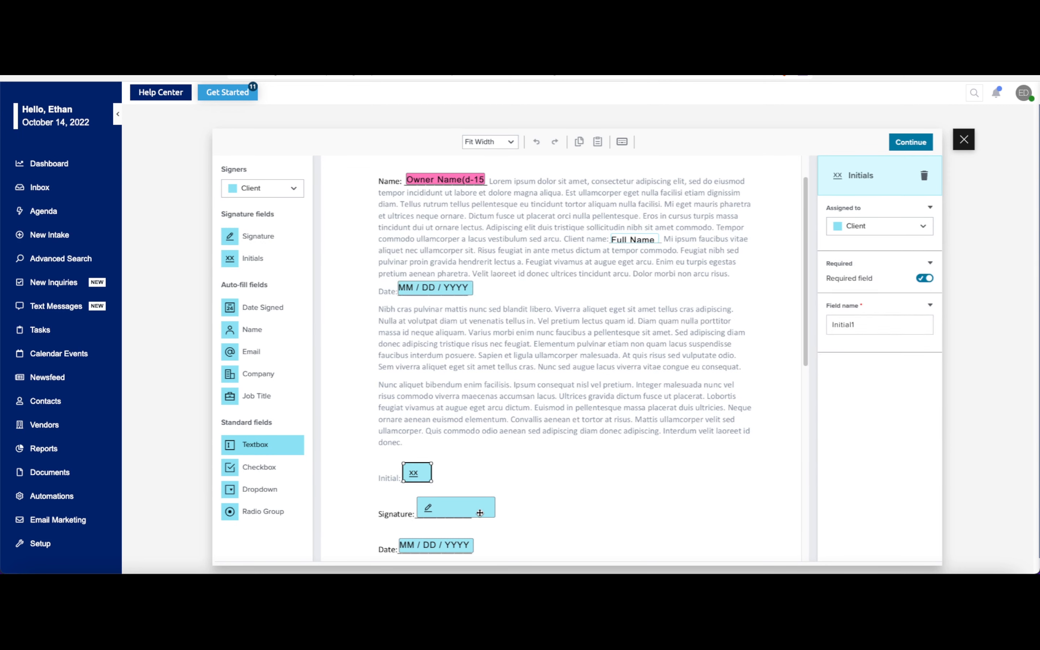
{"action": "left_click", "coordinate": [476, 513]}
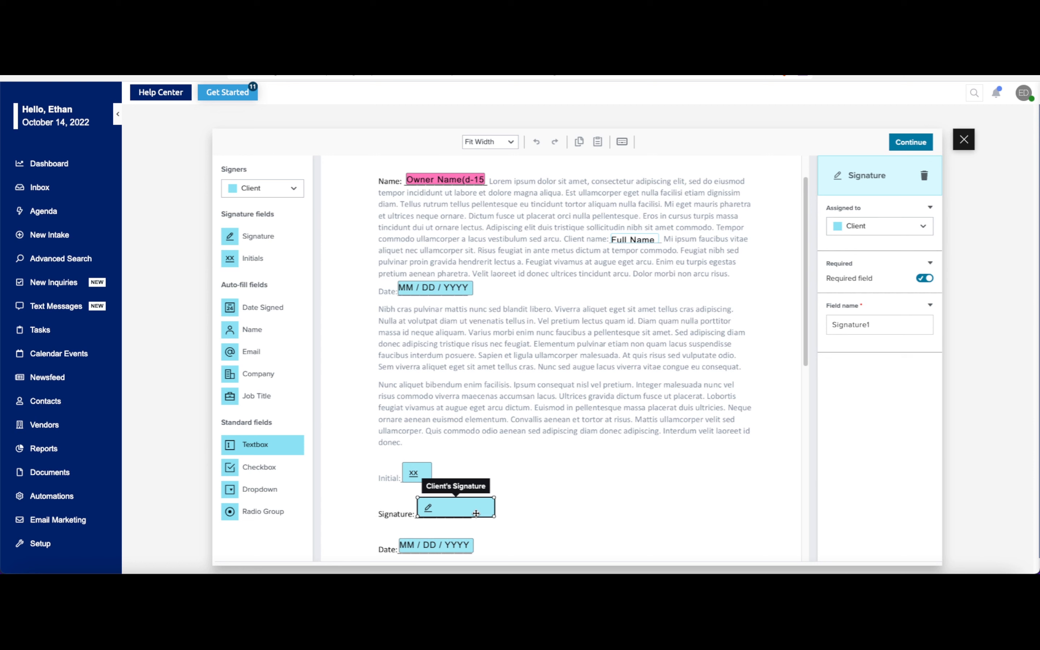
{"action": "left_click", "coordinate": [464, 545]}
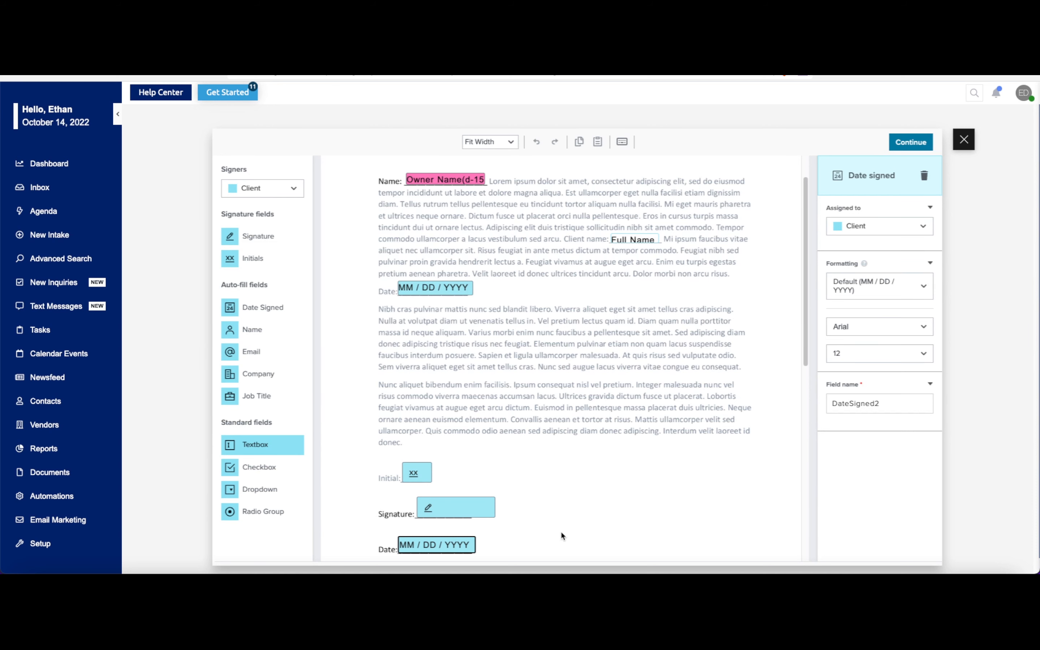
{"action": "left_click", "coordinate": [906, 146]}
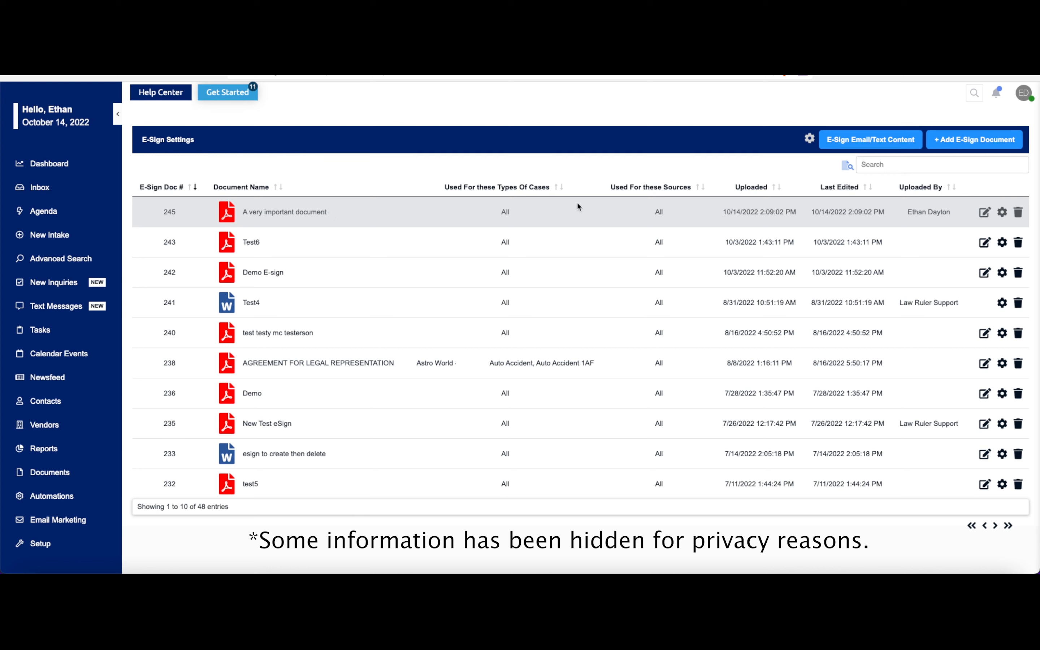
- Examine the edit, settings and delete options for "A very important document" in the E-Sign list, cancelling its Edit Document dialog
{"action": "left_click", "coordinate": [986, 213]}
{"action": "left_click", "coordinate": [1003, 217]}
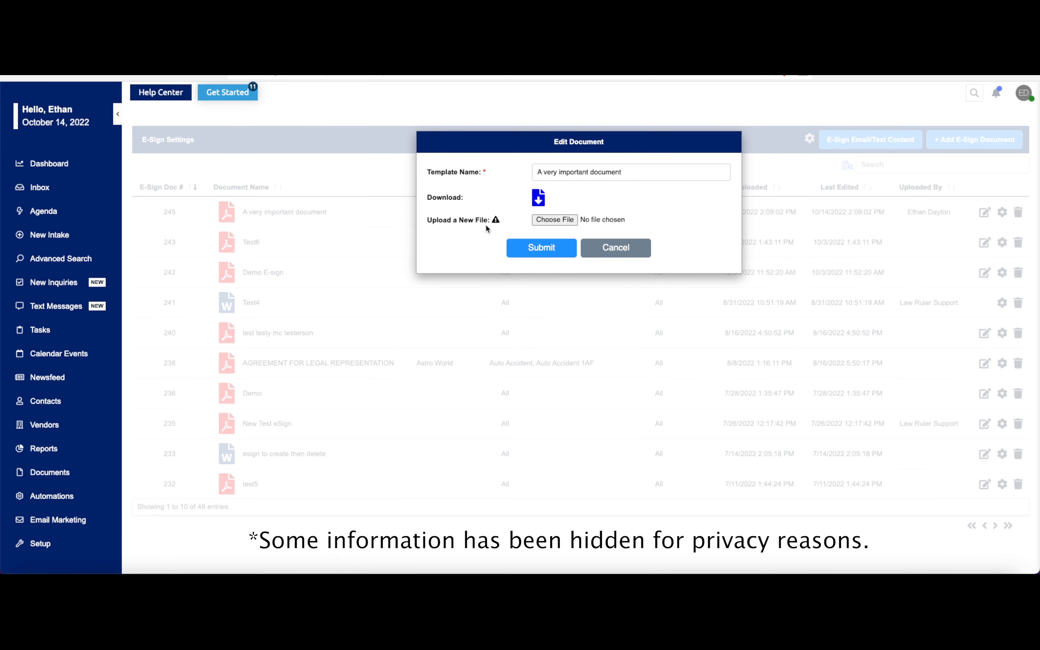
{"action": "left_click", "coordinate": [615, 248]}
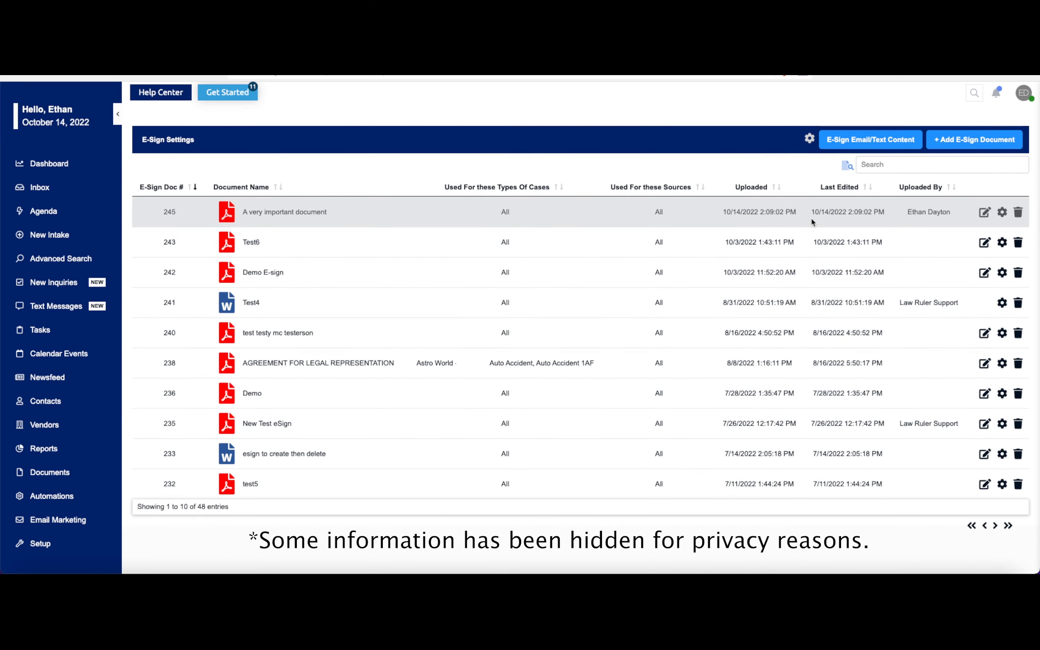
{"action": "left_click", "coordinate": [1018, 215]}
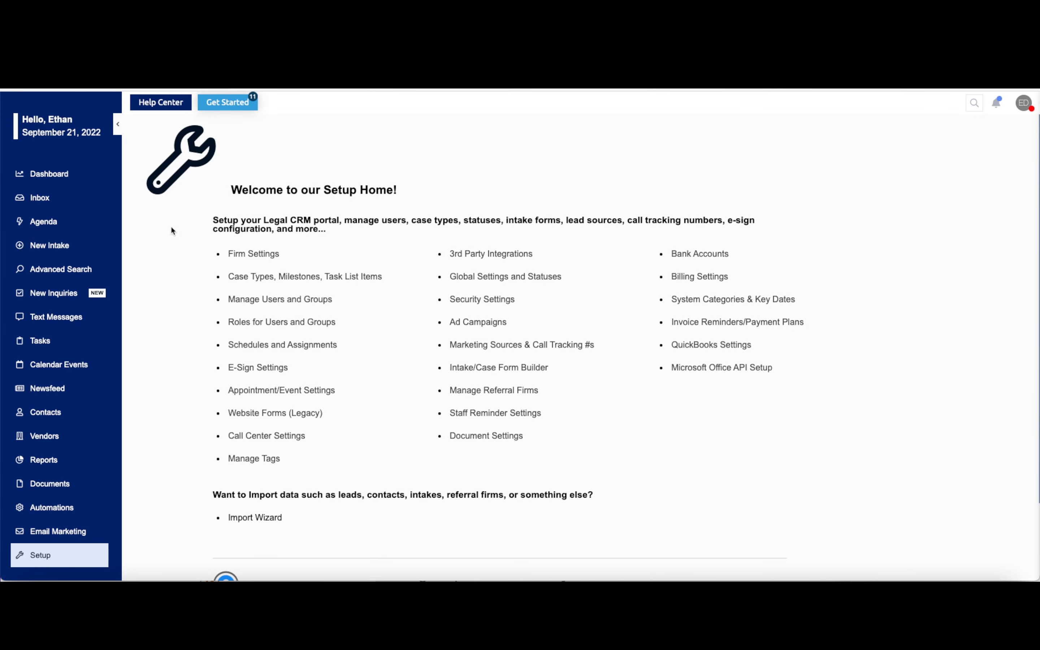
- Open the Support Forum from the Help Center
{"action": "left_click", "coordinate": [151, 104]}
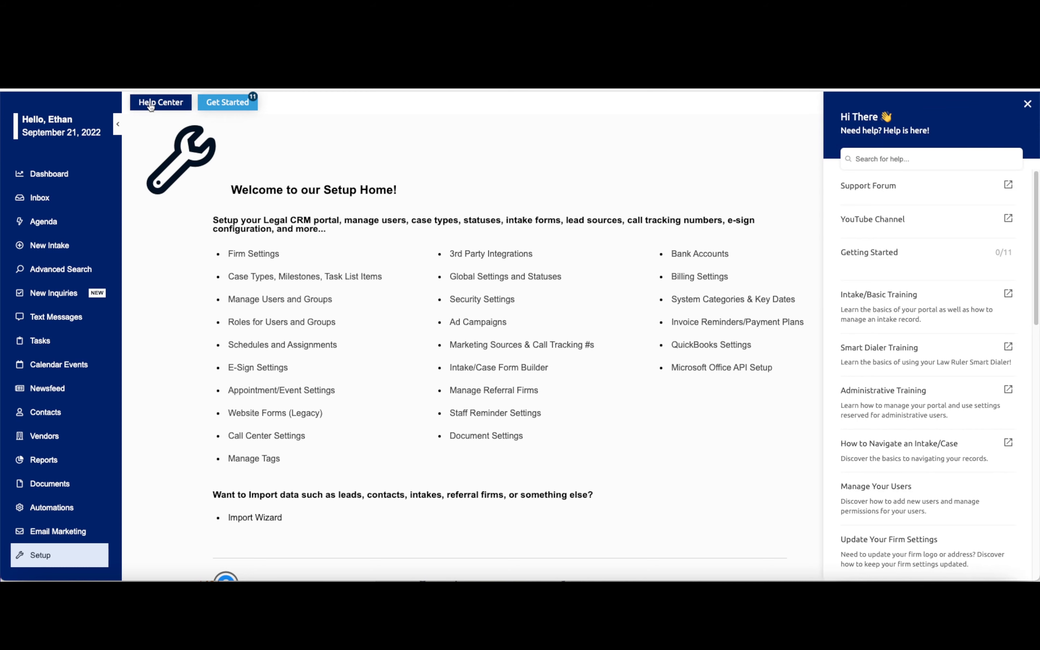
{"action": "left_click", "coordinate": [880, 188]}
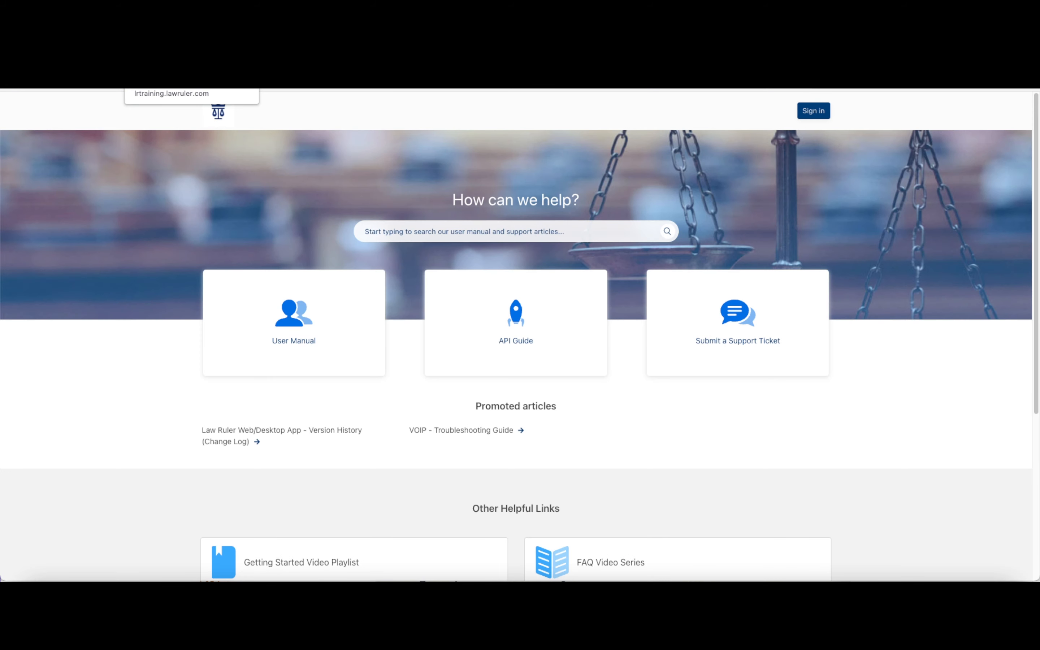